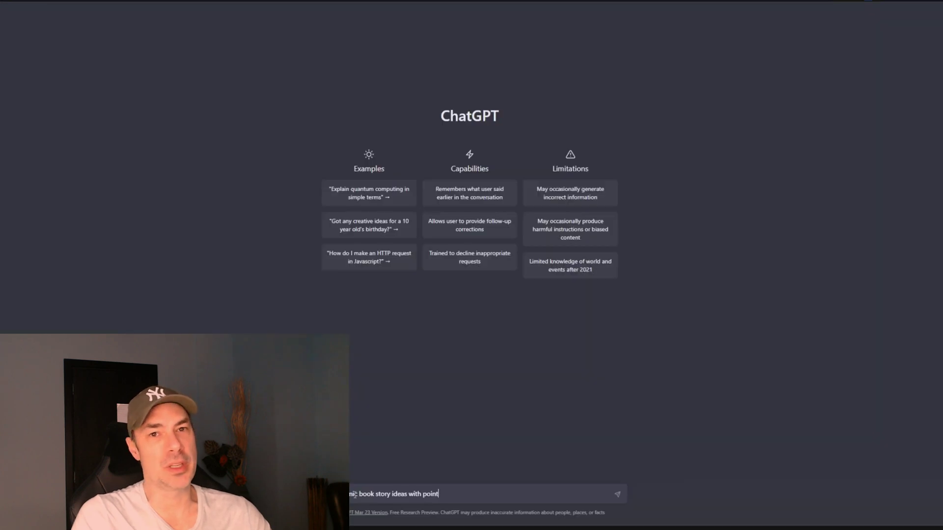
Submit the prompt asking ChatGPT for comic book story ideas.
{"action": "key", "text": "Return"}
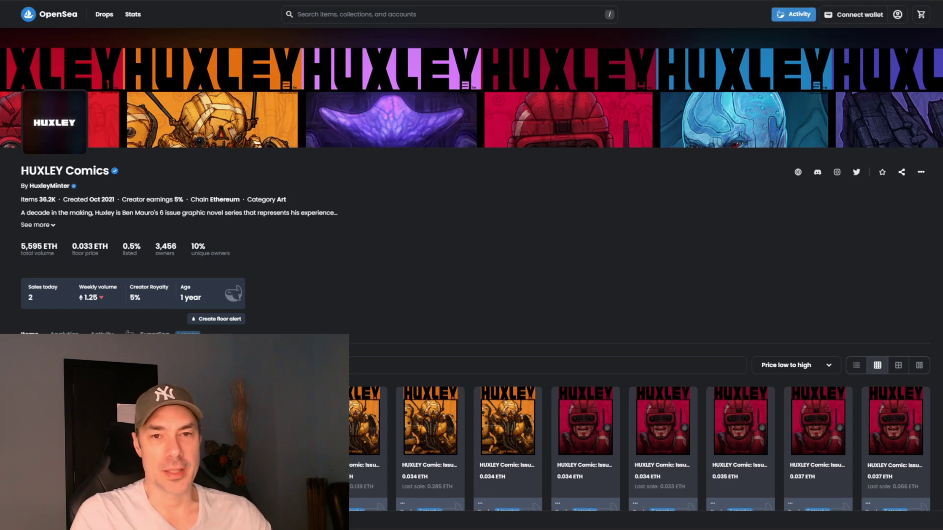
Open the HUXLEY website from the HUXLEY Comics collection on OpenSea and look through its action figures, saga and Guide to Glory sections.
{"action": "left_click", "coordinate": [798, 172]}
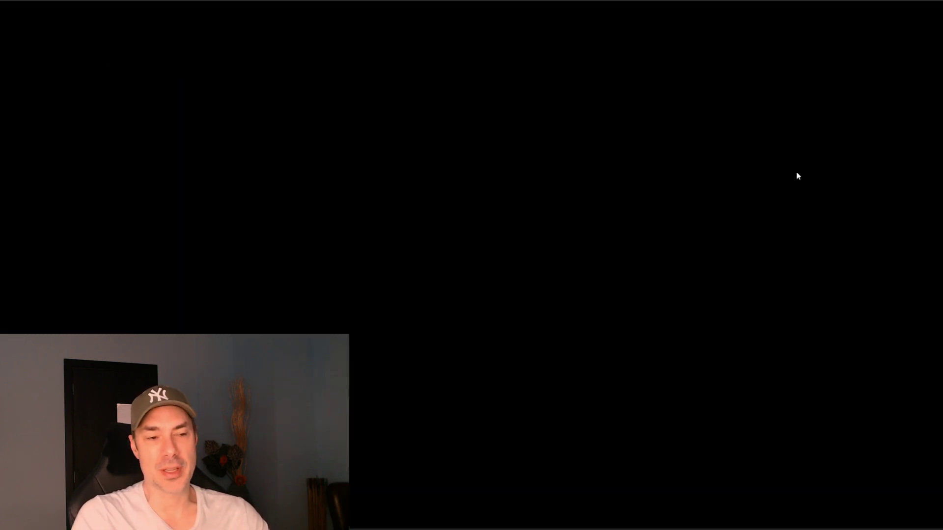
{"action": "scroll", "coordinate": [792, 162], "scroll_direction": "down", "scroll_amount": 8}
{"action": "scroll", "coordinate": [793, 166], "scroll_direction": "down", "scroll_amount": 15}
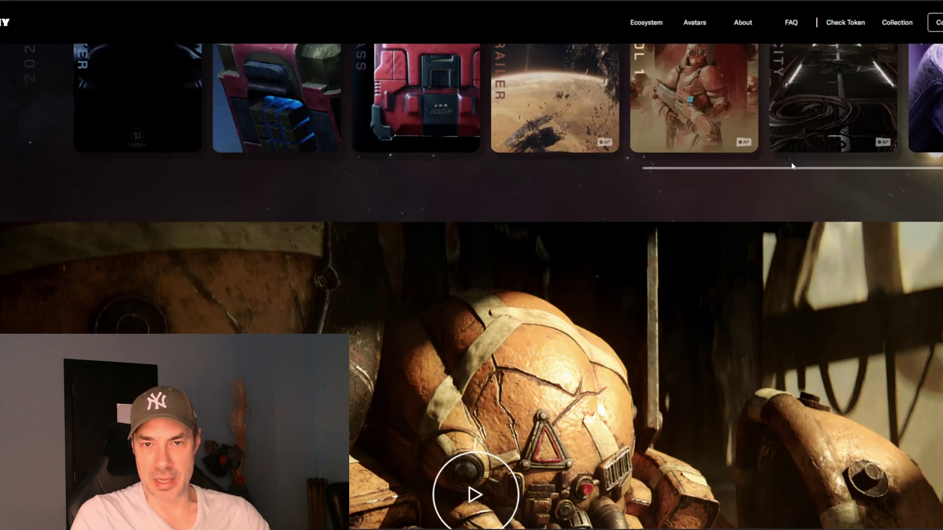
{"action": "scroll", "coordinate": [792, 167], "scroll_direction": "down", "scroll_amount": 12}
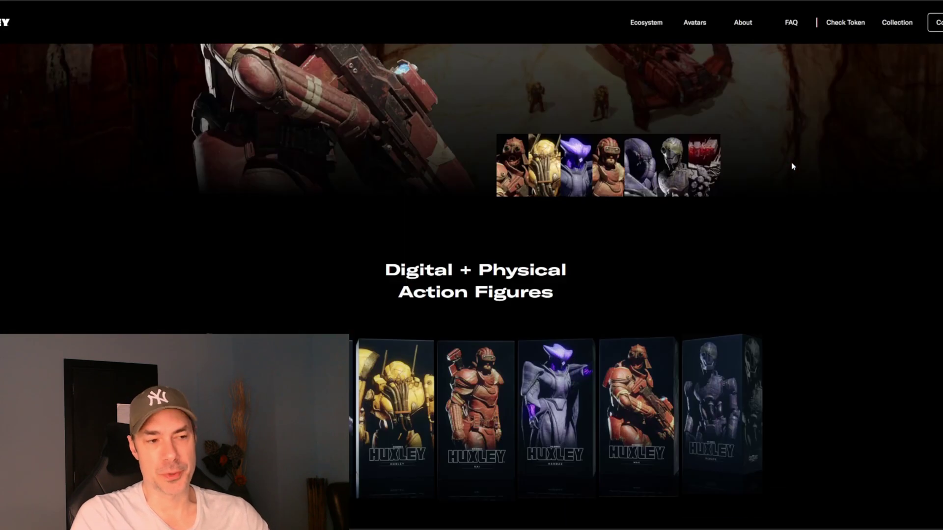
{"action": "scroll", "coordinate": [792, 167], "scroll_direction": "up", "scroll_amount": 5}
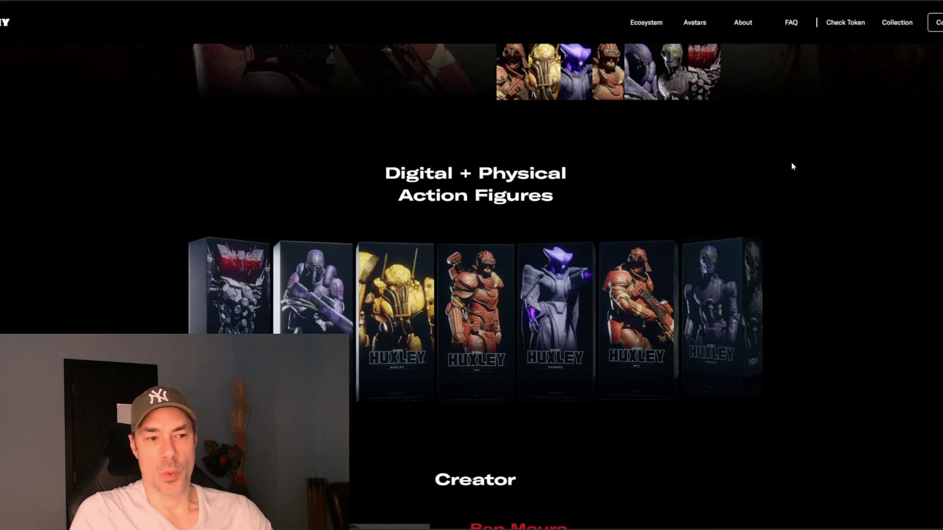
{"action": "scroll", "coordinate": [791, 166], "scroll_direction": "up", "scroll_amount": 2}
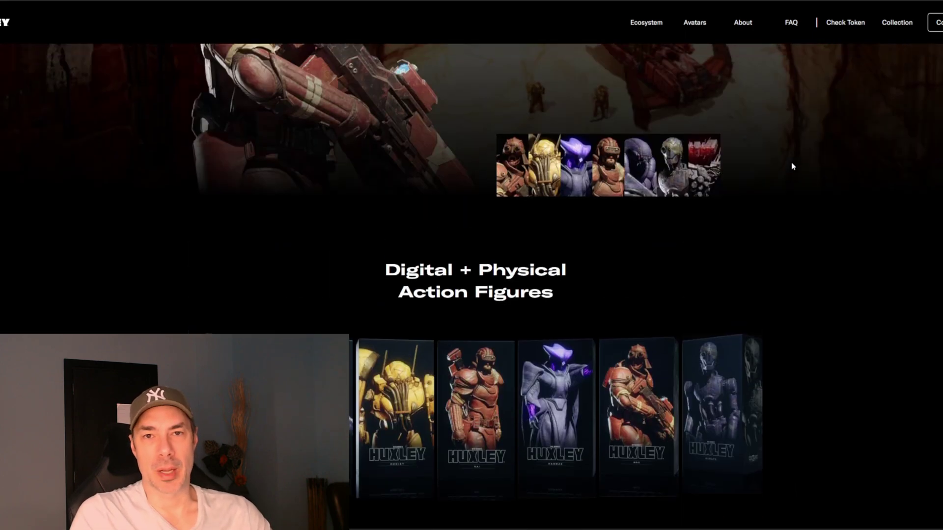
{"action": "scroll", "coordinate": [791, 166], "scroll_direction": "down", "scroll_amount": 6}
{"action": "scroll", "coordinate": [791, 166], "scroll_direction": "up", "scroll_amount": 3}
{"action": "scroll", "coordinate": [792, 166], "scroll_direction": "up", "scroll_amount": 15}
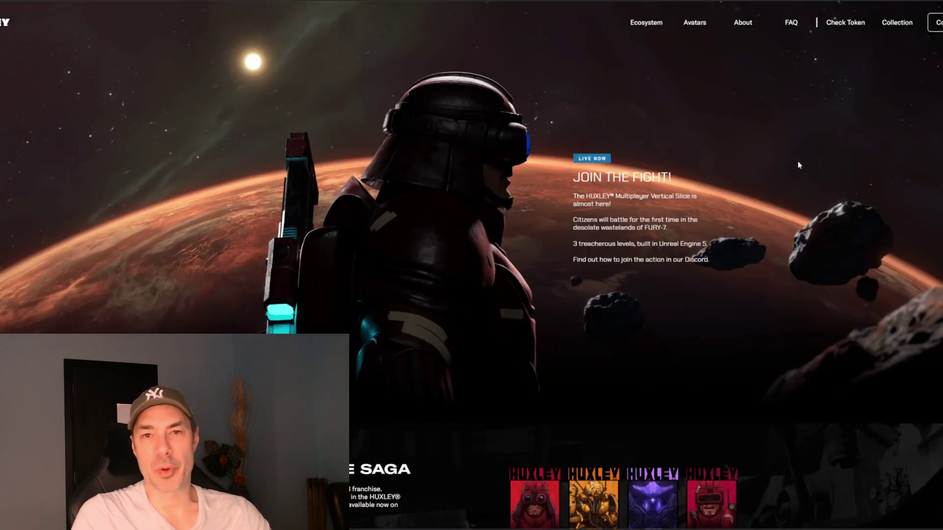
{"action": "scroll", "coordinate": [798, 166], "scroll_direction": "down", "scroll_amount": 5}
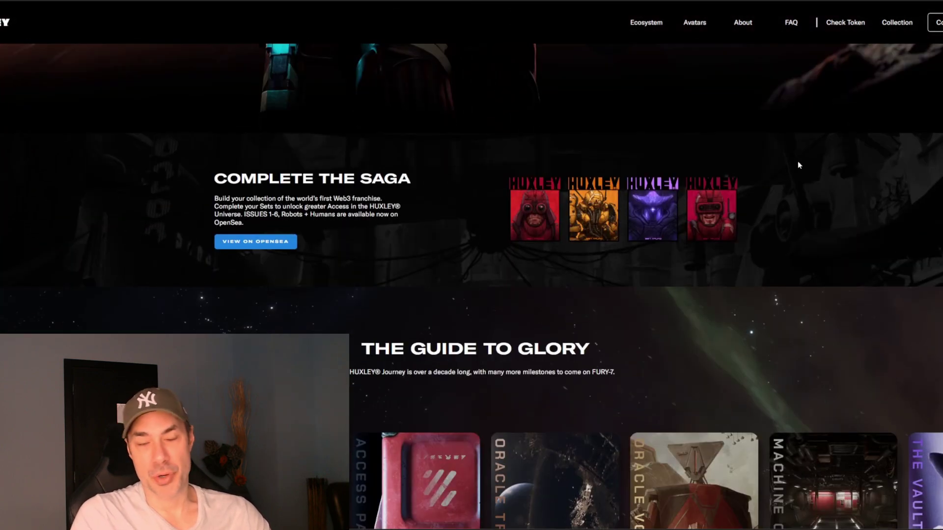
{"action": "scroll", "coordinate": [676, 205], "scroll_direction": "down", "scroll_amount": 4}
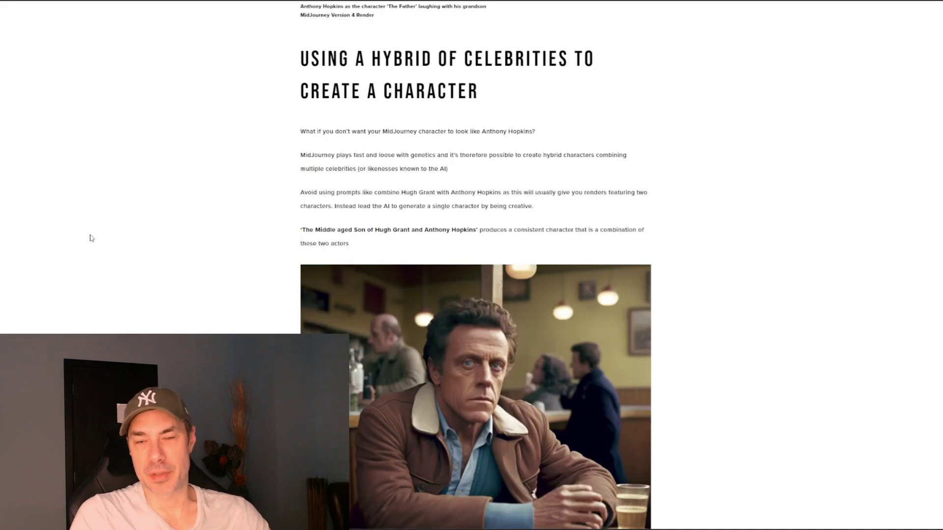
Look through the web article on using a hybrid of celebrities to create a MidJourney character, including its gallery of example renders.
{"action": "scroll", "coordinate": [90, 238], "scroll_direction": "down", "scroll_amount": 8}
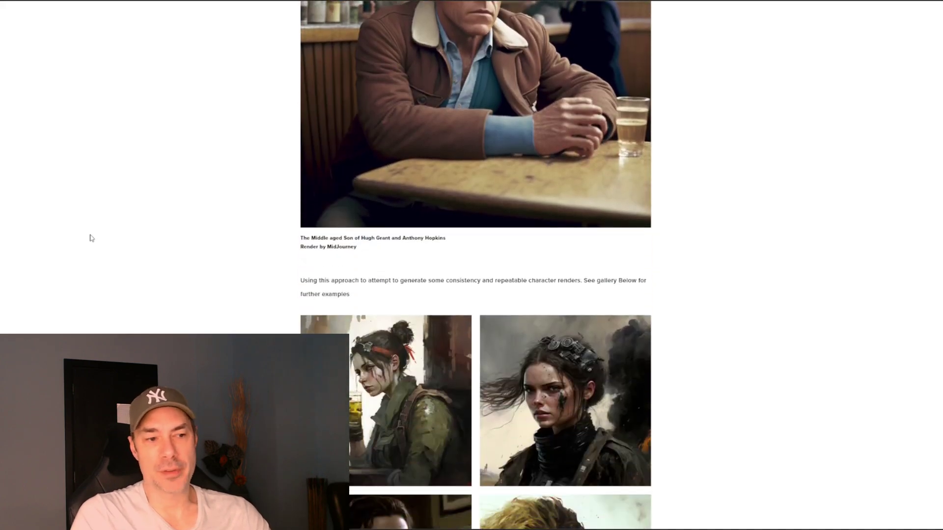
{"action": "scroll", "coordinate": [90, 238], "scroll_direction": "down", "scroll_amount": 12}
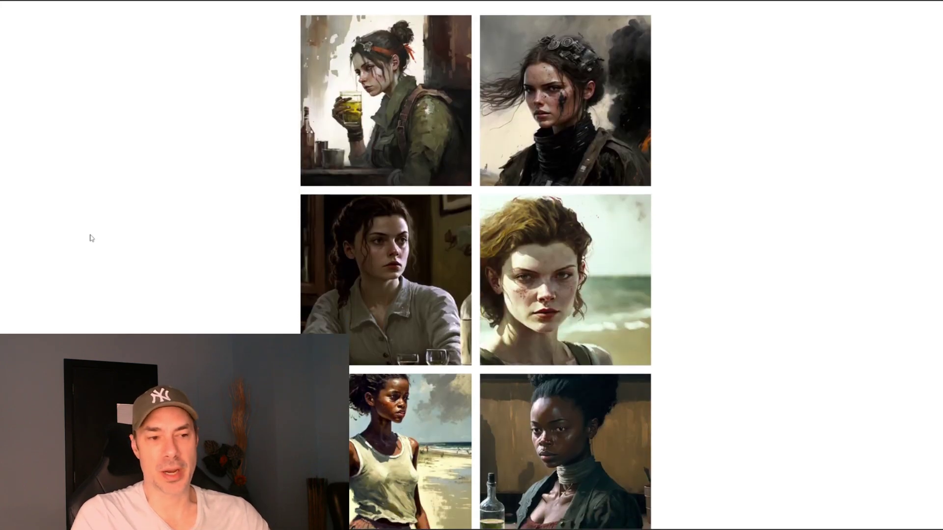
{"action": "scroll", "coordinate": [90, 238], "scroll_direction": "up", "scroll_amount": 20}
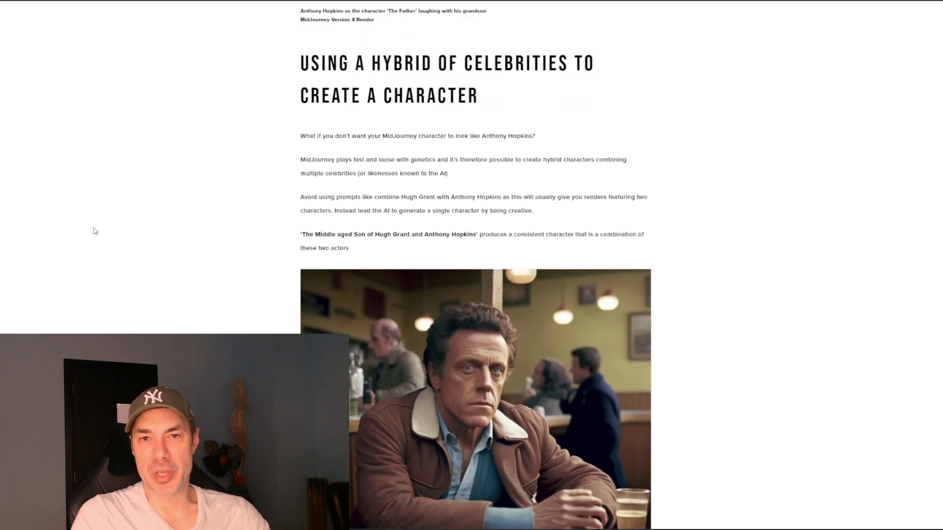
{"action": "scroll", "coordinate": [94, 233], "scroll_direction": "down", "scroll_amount": 2}
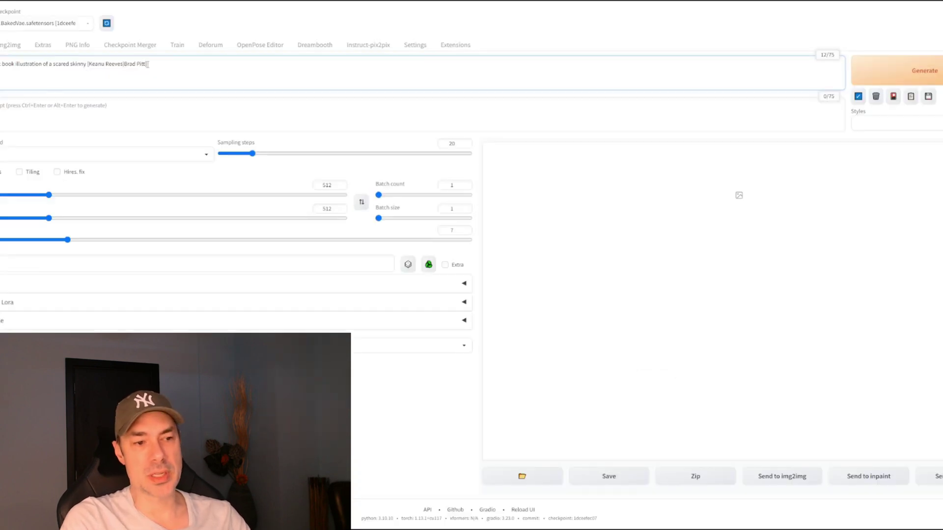
In the Stable Diffusion web UI, complete the comic book illustration prompt with "Tom Cruise] wearing a navy blue hoodie".
{"action": "type", "text": "Tom"}
{"action": "type", "text": " Cr"}
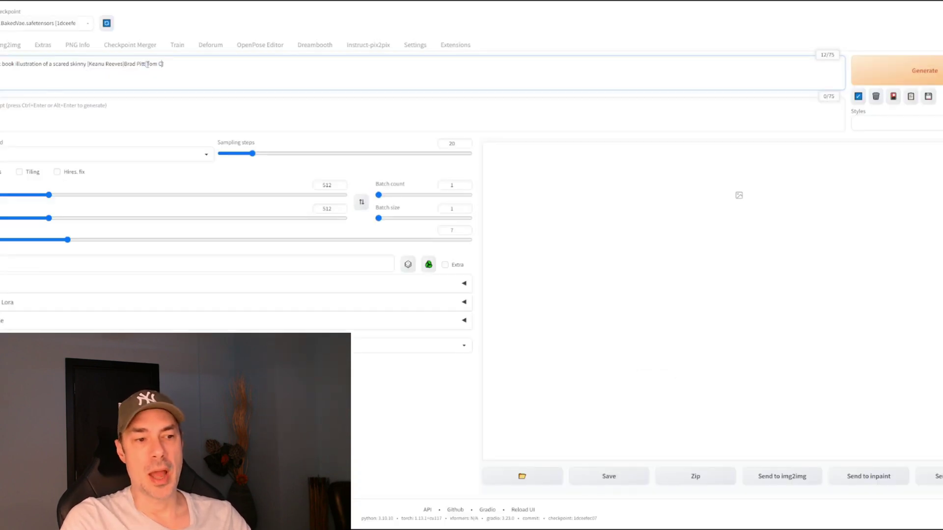
{"action": "type", "text": "uise"}
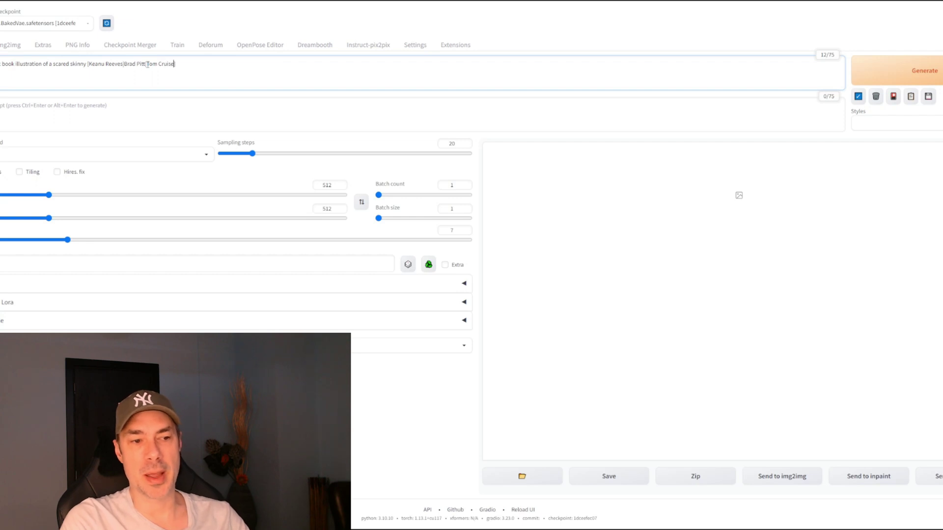
{"action": "type", "text": "]"}
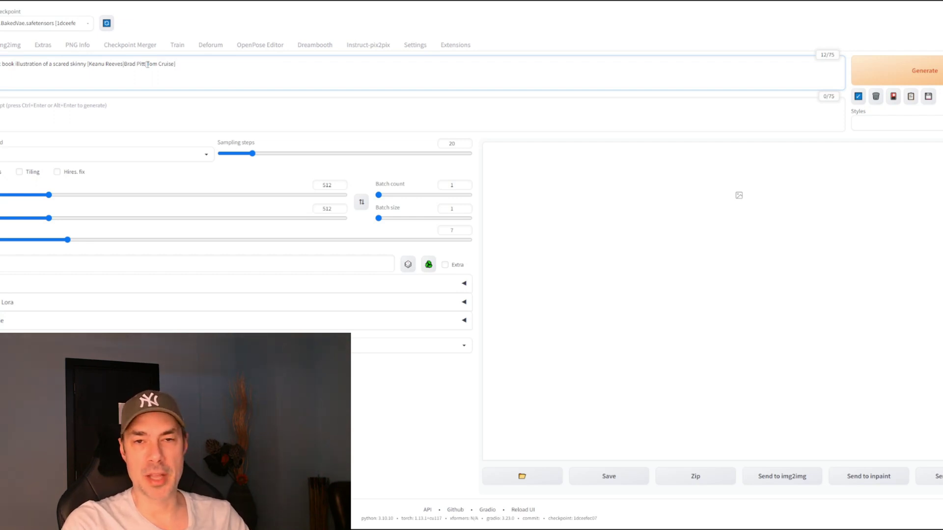
{"action": "type", "text": " wearing a "}
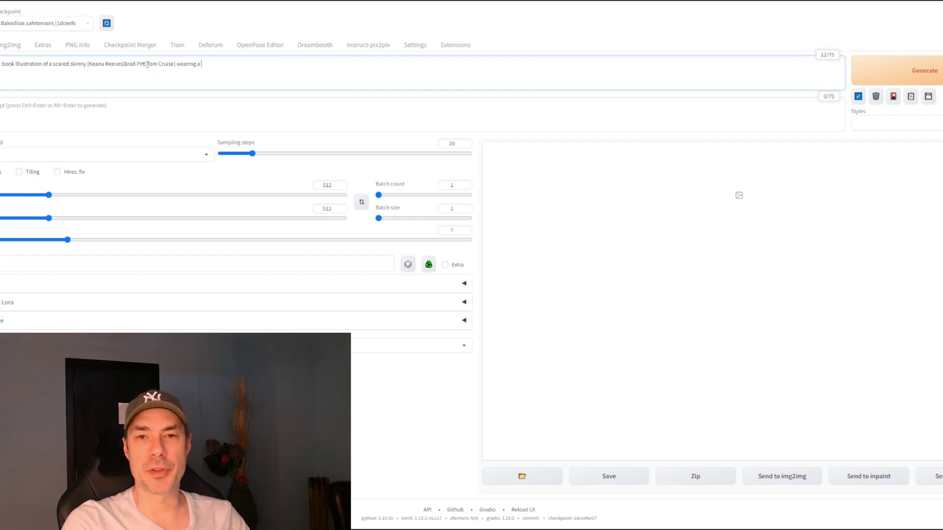
{"action": "type", "text": "navy blue hoo"}
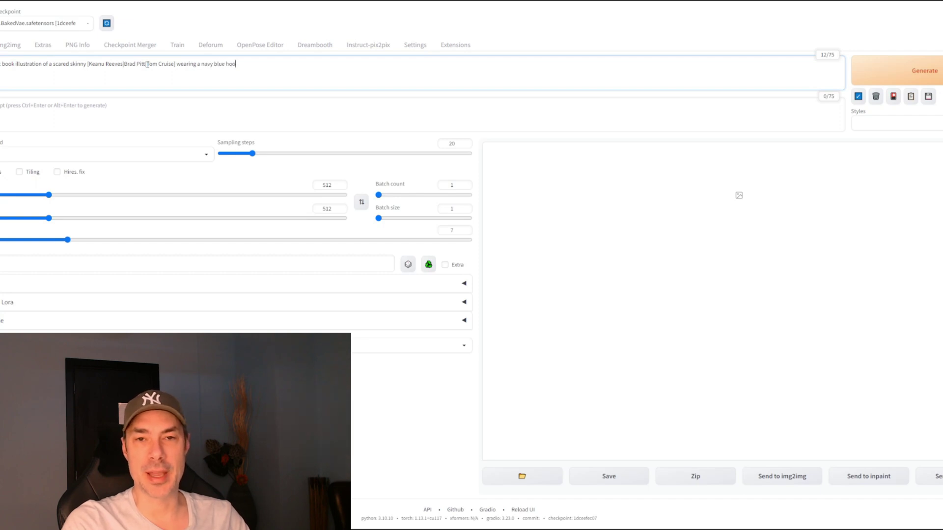
{"action": "type", "text": "die"}
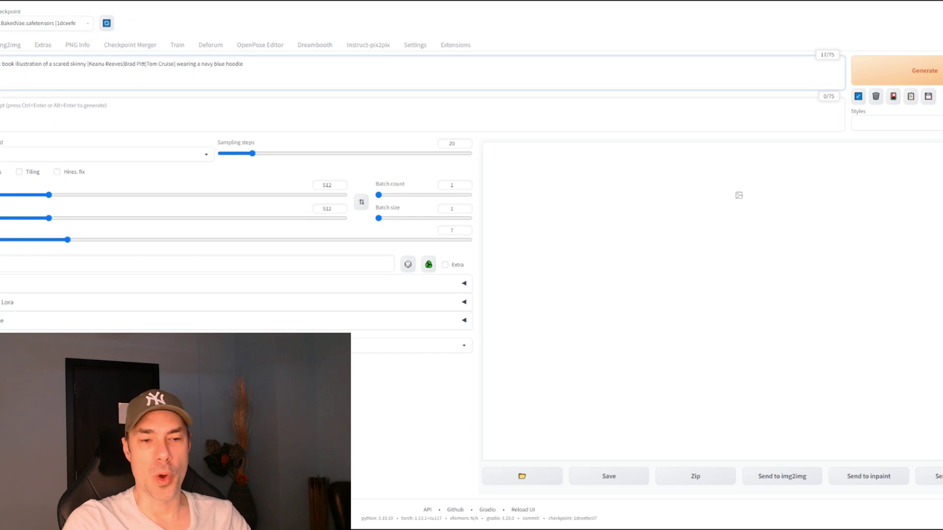
{"action": "key", "text": "BackSpace"}
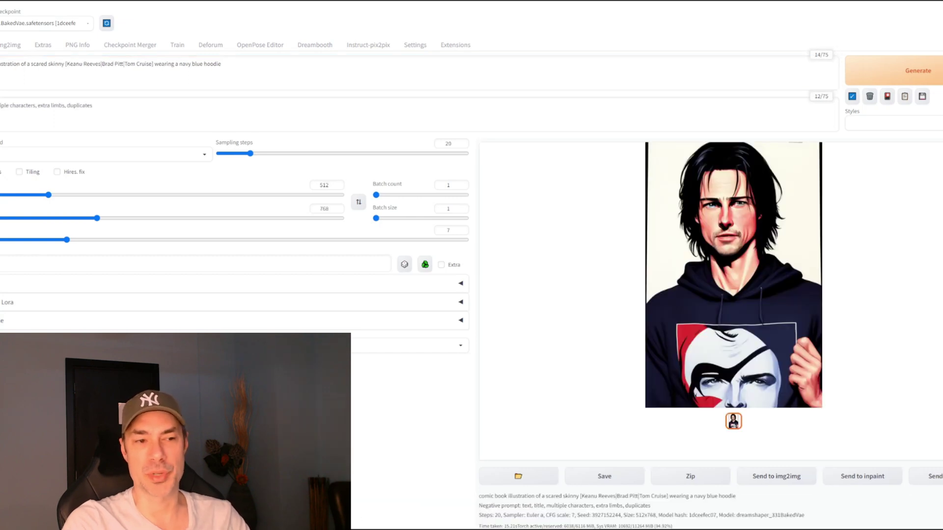
Add ", logos, drawing on clothes" to the end of the negative prompt.
{"action": "left_click", "coordinate": [119, 113]}
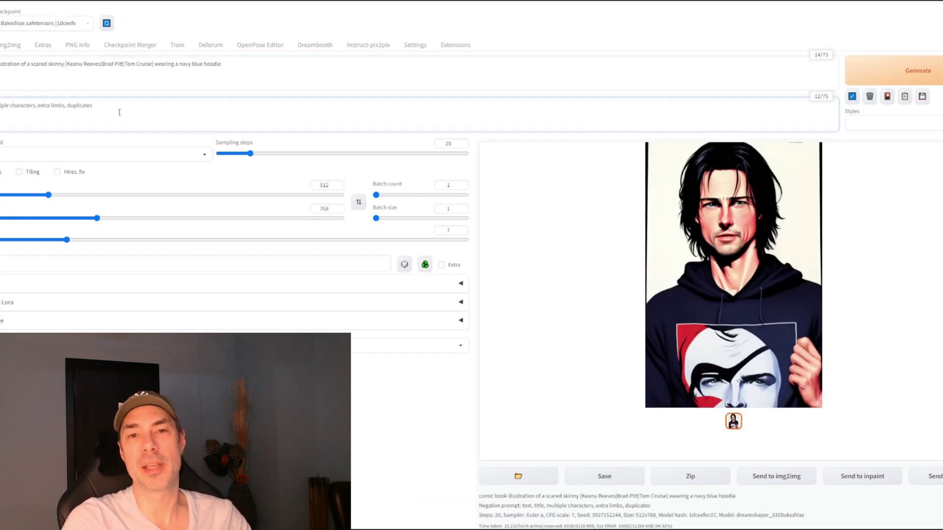
{"action": "type", "text": ", logos, "}
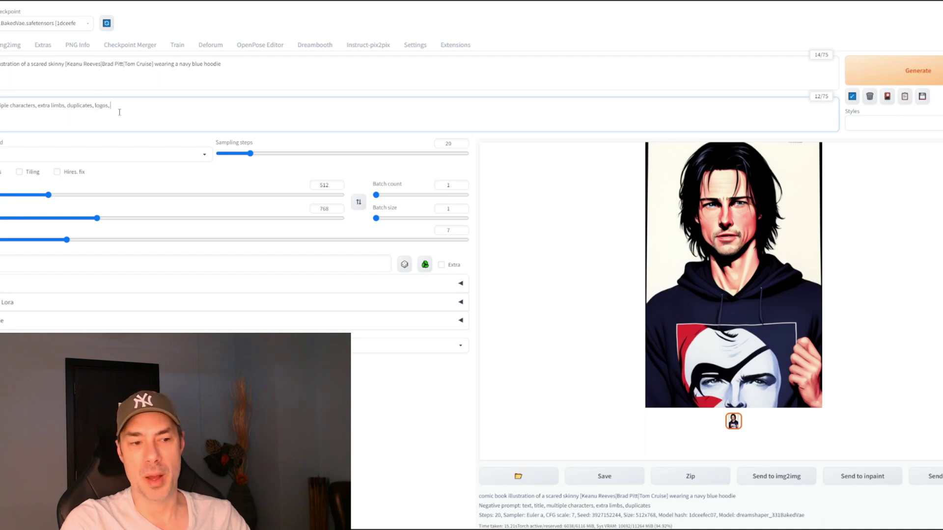
{"action": "type", "text": "drawing on cloth"}
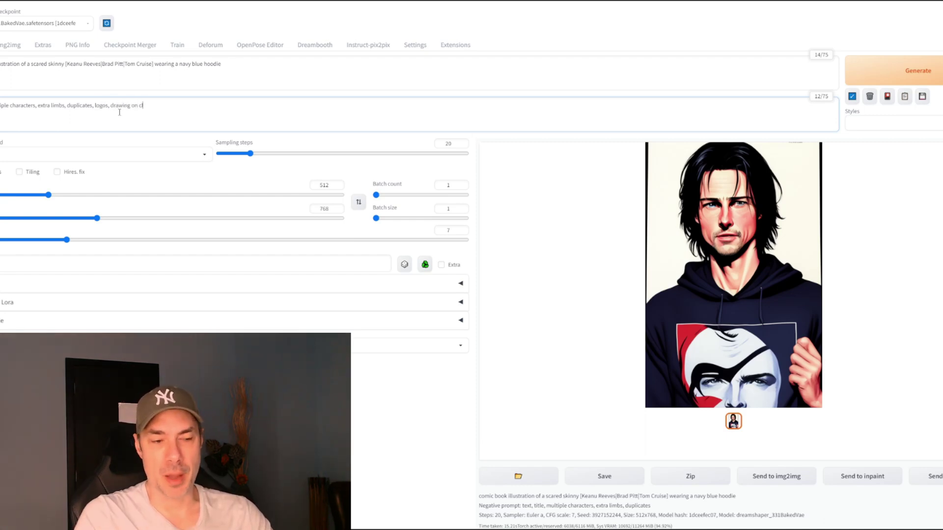
{"action": "type", "text": "es"}
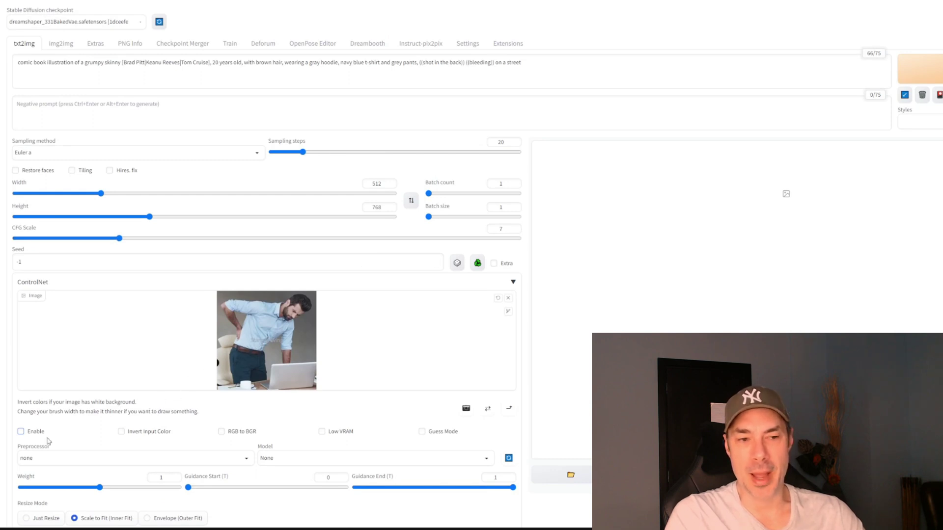
Enable ControlNet with the openpose preprocessor and the control_sd15_openpose [fef5e48e] model, and generate the image from the pose photo.
{"action": "left_click", "coordinate": [21, 432]}
{"action": "left_click", "coordinate": [53, 457]}
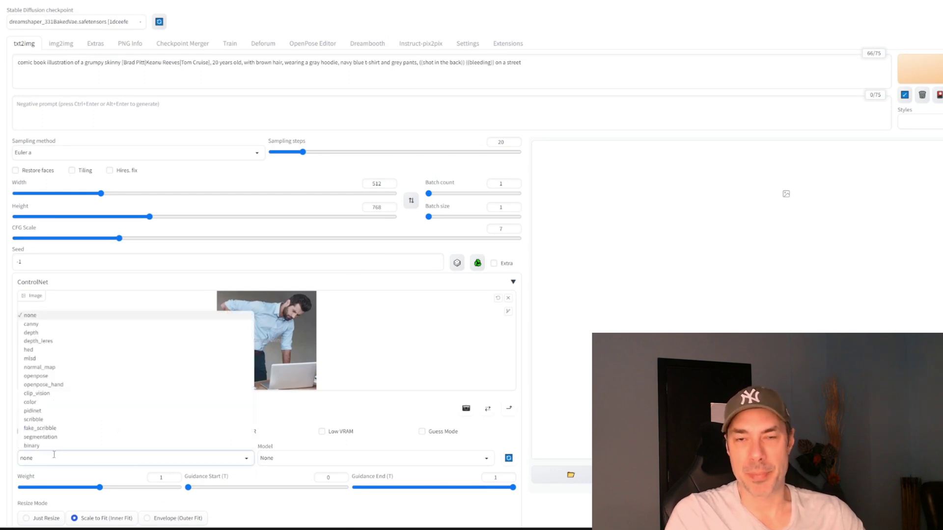
{"action": "left_click", "coordinate": [71, 378]}
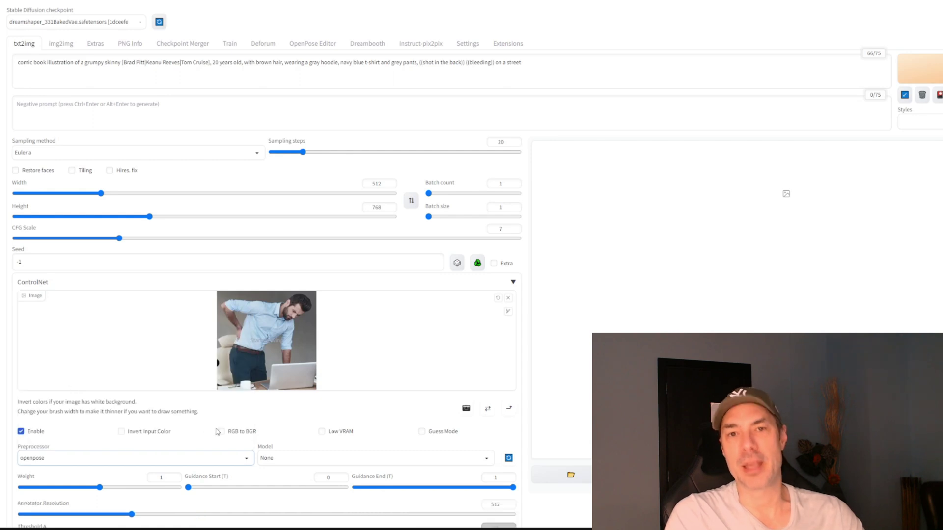
{"action": "left_click", "coordinate": [289, 454]}
{"action": "left_click", "coordinate": [304, 438]}
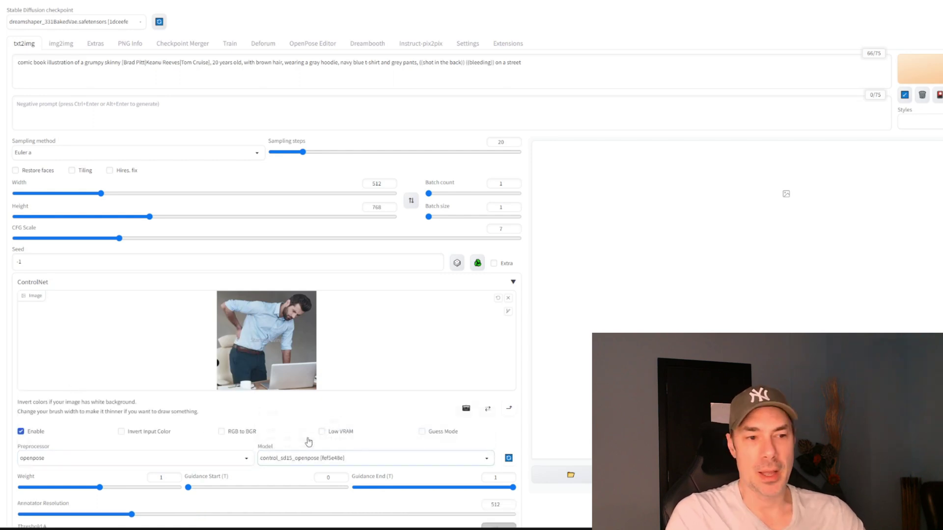
{"action": "scroll", "coordinate": [248, 419], "scroll_direction": "down", "scroll_amount": 2}
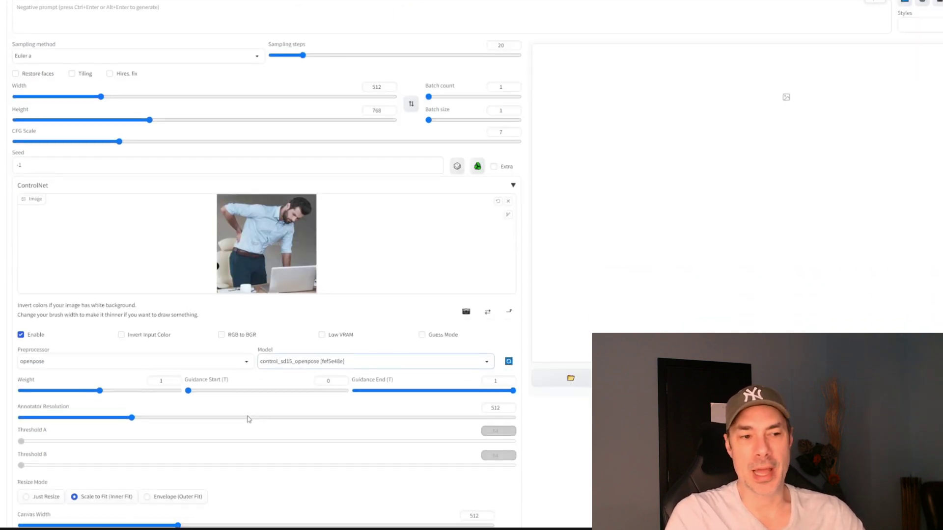
{"action": "scroll", "coordinate": [248, 418], "scroll_direction": "up", "scroll_amount": 2}
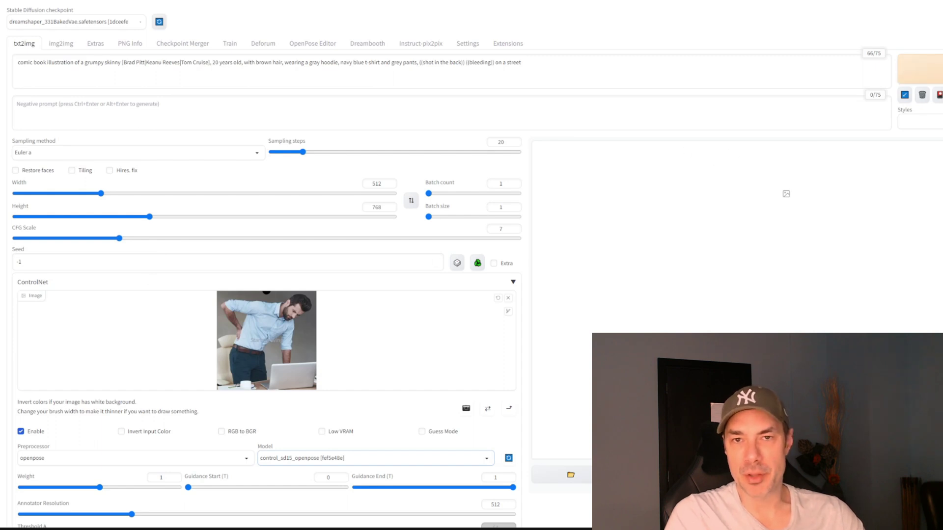
{"action": "left_click", "coordinate": [920, 69]}
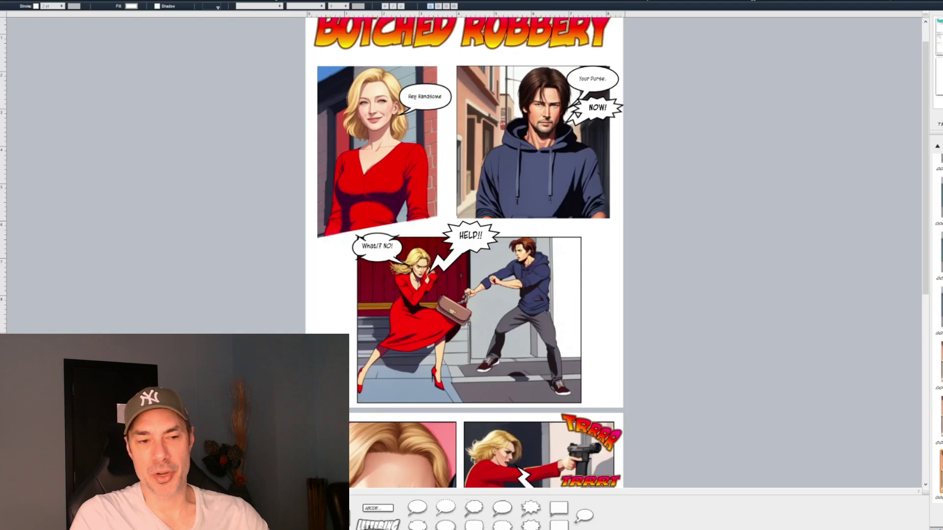
In the comic layout program, shrink the panel of the blonde woman slightly by moving its upper-left corner inward.
{"action": "scroll", "coordinate": [364, 155], "scroll_direction": "up", "scroll_amount": 1}
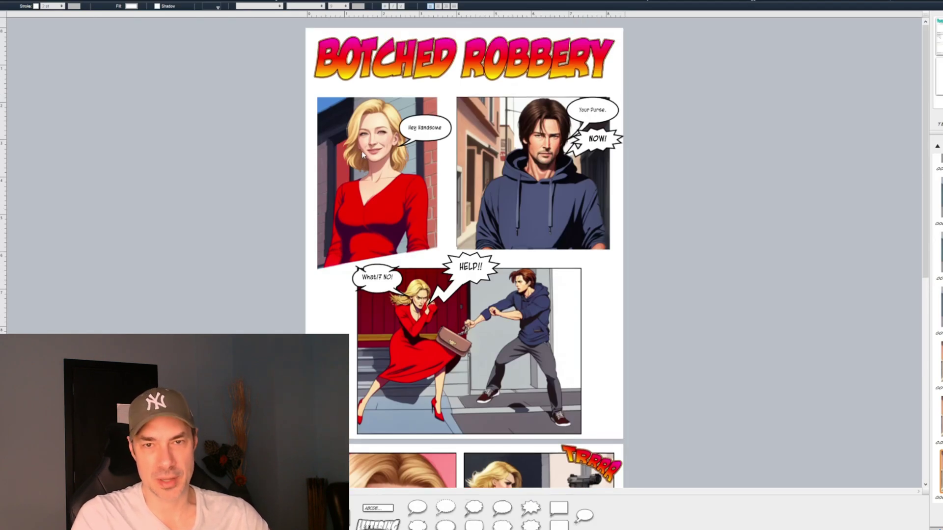
{"action": "left_click", "coordinate": [377, 166]}
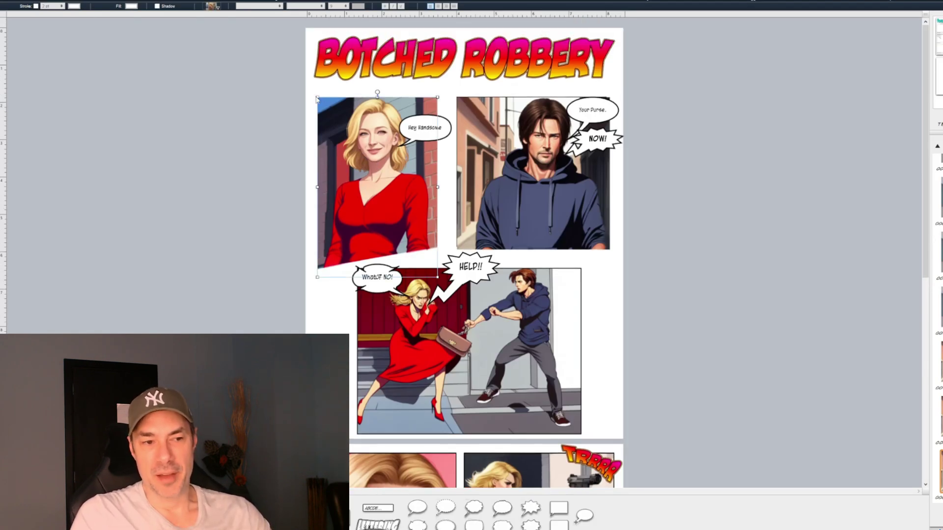
{"action": "mouse_move", "coordinate": [315, 96]}
{"action": "left_mouse_down"}
{"action": "mouse_move", "coordinate": [299, 71]}
{"action": "mouse_move", "coordinate": [321, 102]}
{"action": "left_mouse_up"}
Open the text of the woman's "Hey Handsome" speech balloon for editing, leave it, and select the hooded man's panel.
{"action": "left_click", "coordinate": [411, 133]}
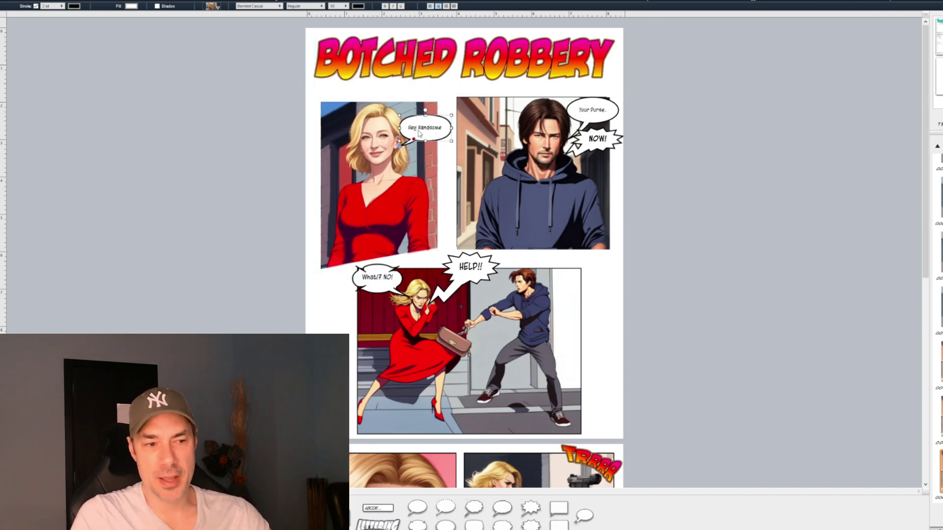
{"action": "double_click", "coordinate": [422, 132]}
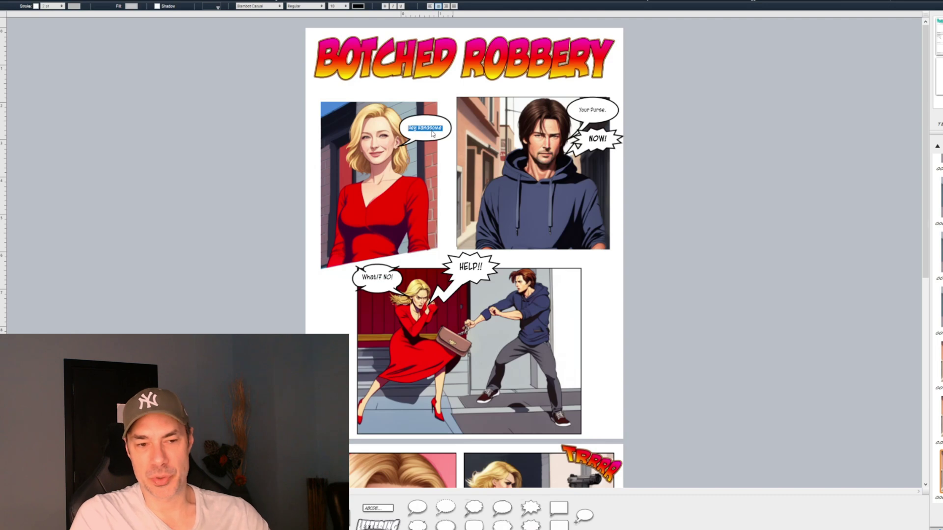
{"action": "left_click", "coordinate": [432, 160]}
{"action": "left_click", "coordinate": [518, 194]}
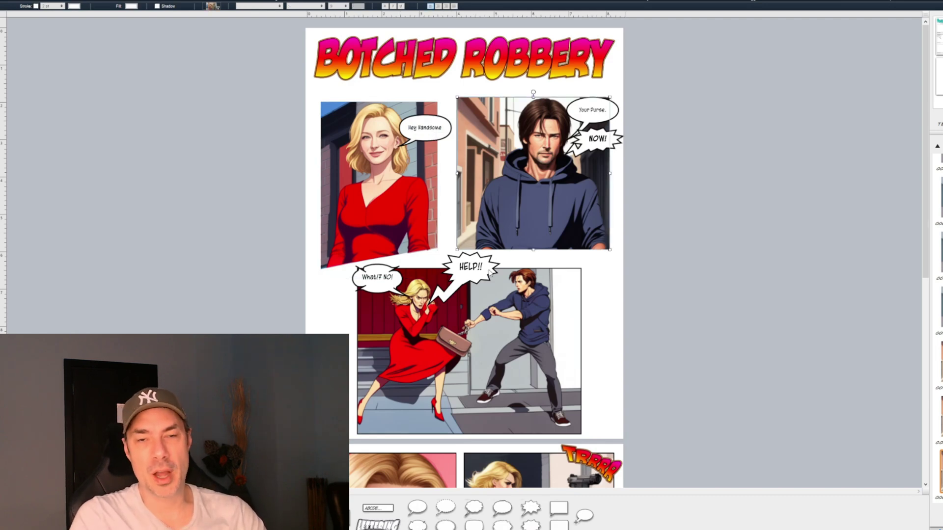
On the second page, extend the tail of the "You forgot to check for Uzis" balloon closer to the woman's mouth.
{"action": "scroll", "coordinate": [488, 269], "scroll_direction": "down", "scroll_amount": 3}
{"action": "scroll", "coordinate": [488, 273], "scroll_direction": "down", "scroll_amount": 3}
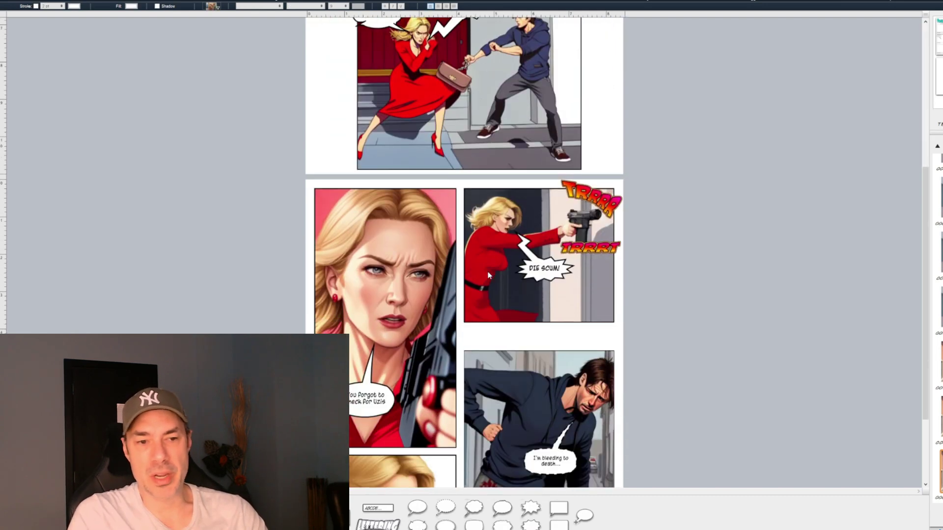
{"action": "left_click", "coordinate": [414, 263]}
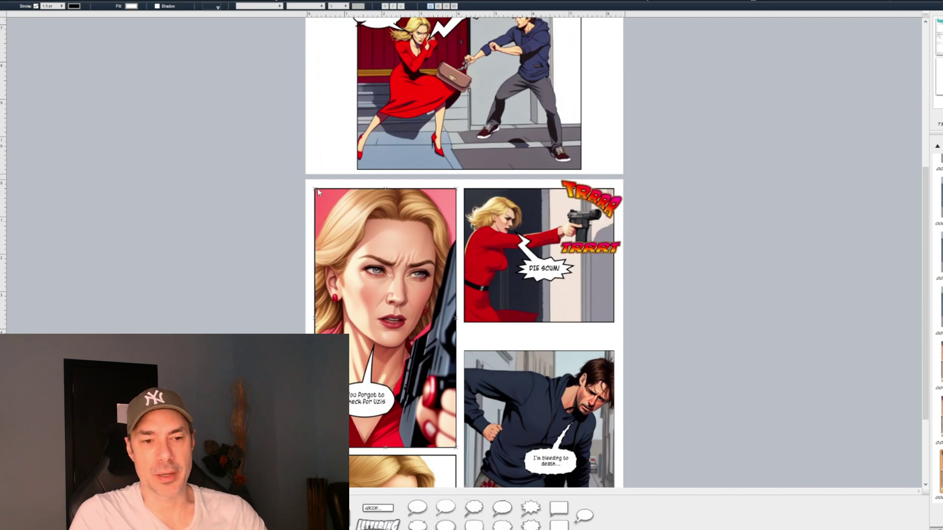
{"action": "left_click", "coordinate": [359, 407]}
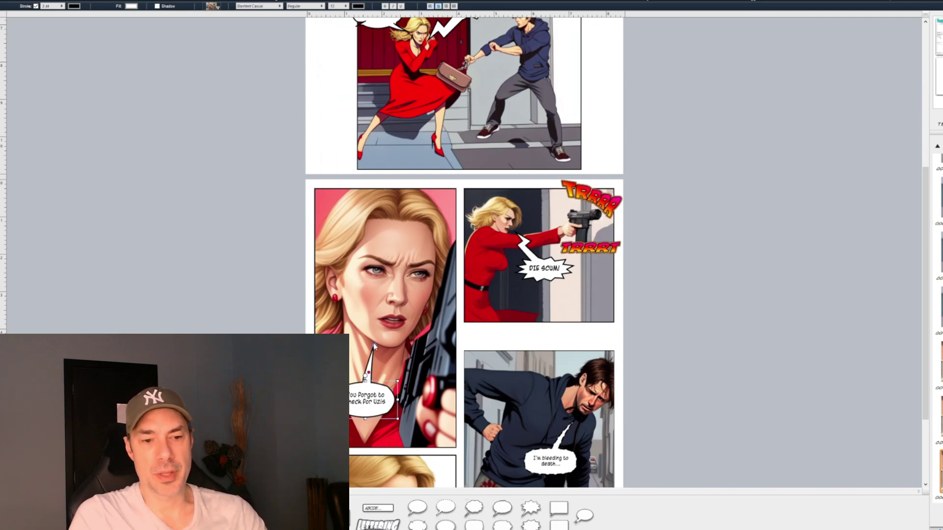
{"action": "left_click", "coordinate": [429, 393]}
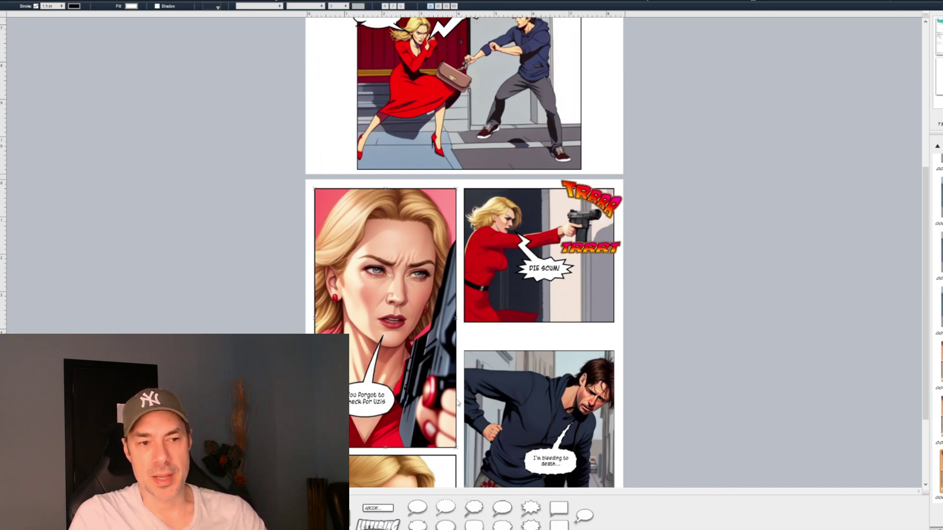
{"action": "scroll", "coordinate": [428, 393], "scroll_direction": "down", "scroll_amount": 5}
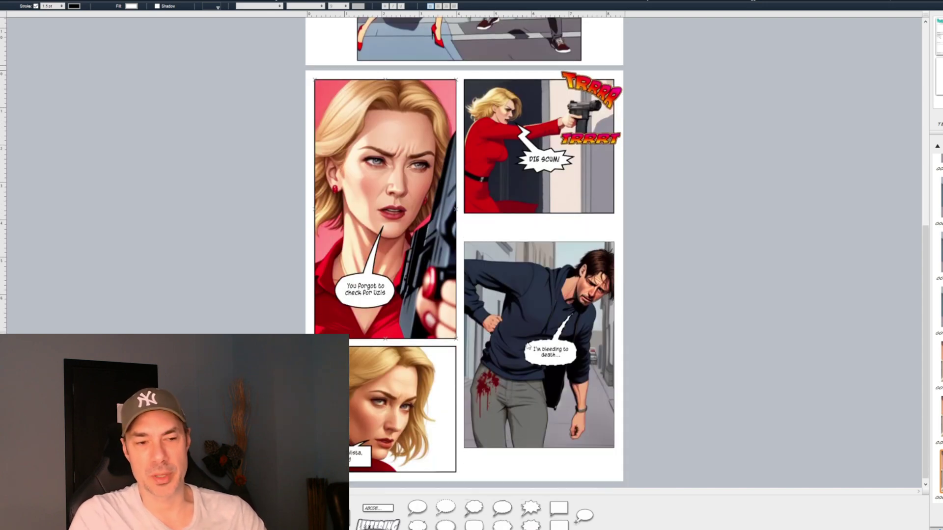
{"action": "scroll", "coordinate": [736, 136], "scroll_direction": "up", "scroll_amount": 1}
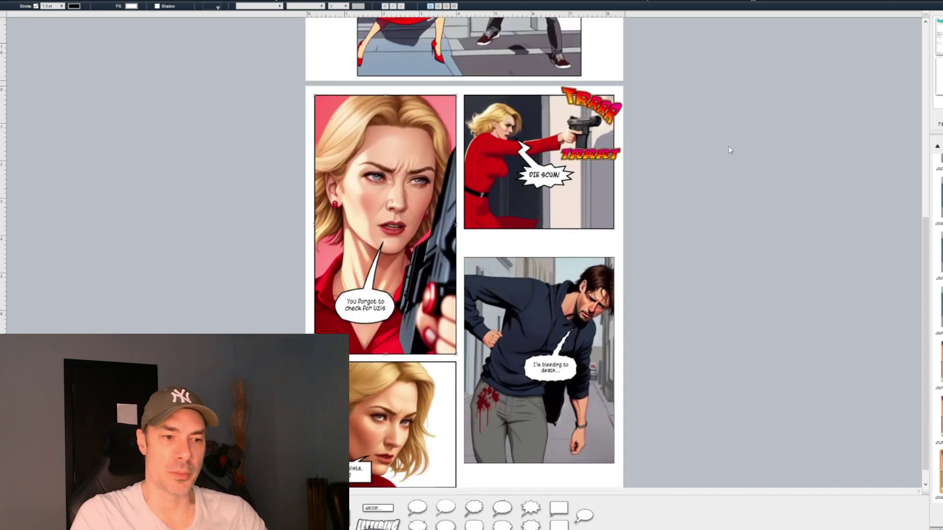
Switch to the Stable Diffusion web UI, enable Latent Couple in rectangular mode, and visualize its regions.
{"action": "scroll", "coordinate": [659, 236], "scroll_direction": "up", "scroll_amount": 5}
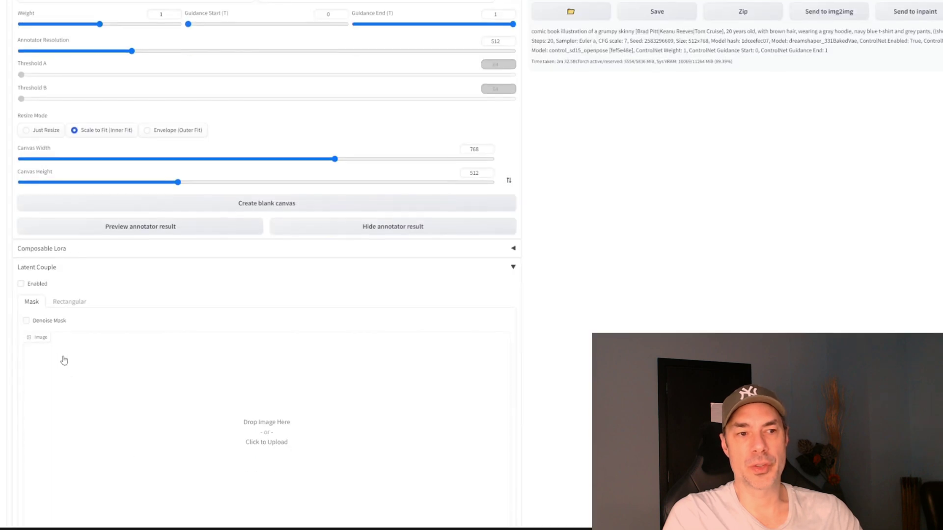
{"action": "left_click", "coordinate": [21, 284]}
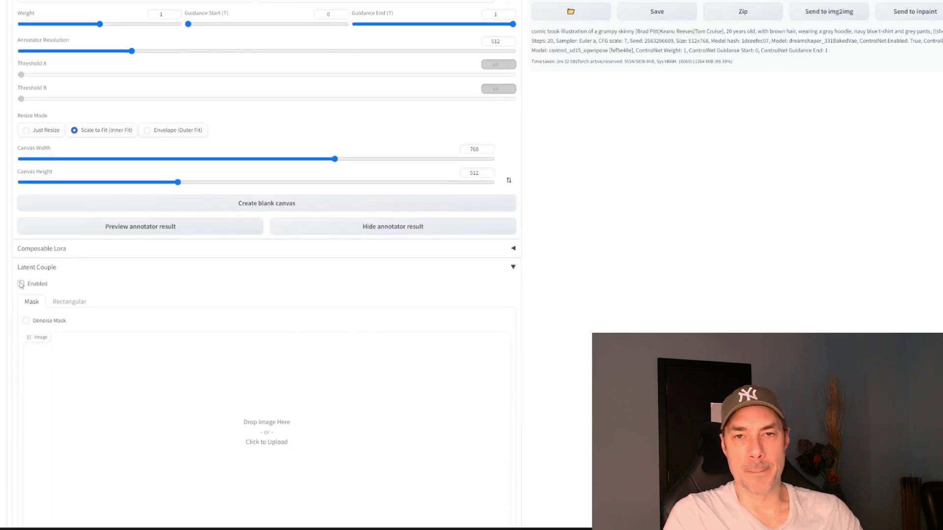
{"action": "left_click", "coordinate": [74, 304]}
{"action": "scroll", "coordinate": [88, 312], "scroll_direction": "down", "scroll_amount": 2}
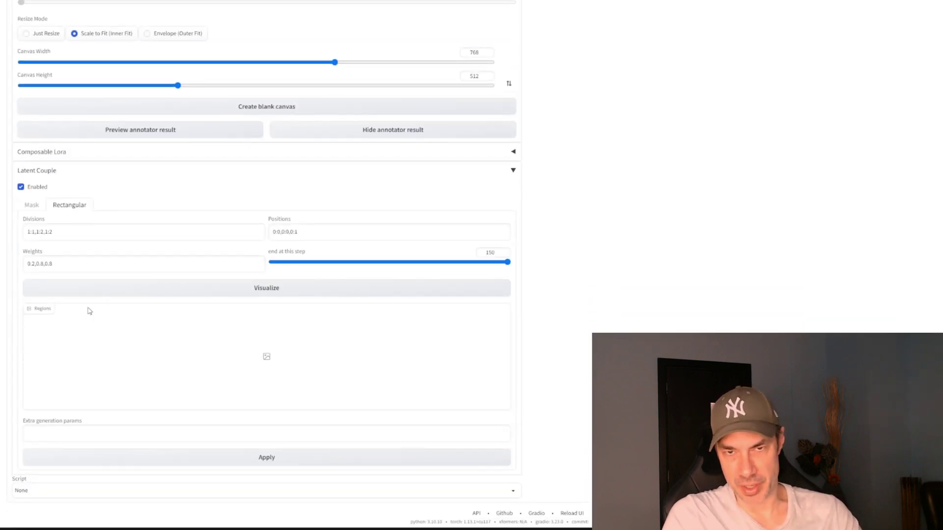
{"action": "left_click", "coordinate": [176, 290]}
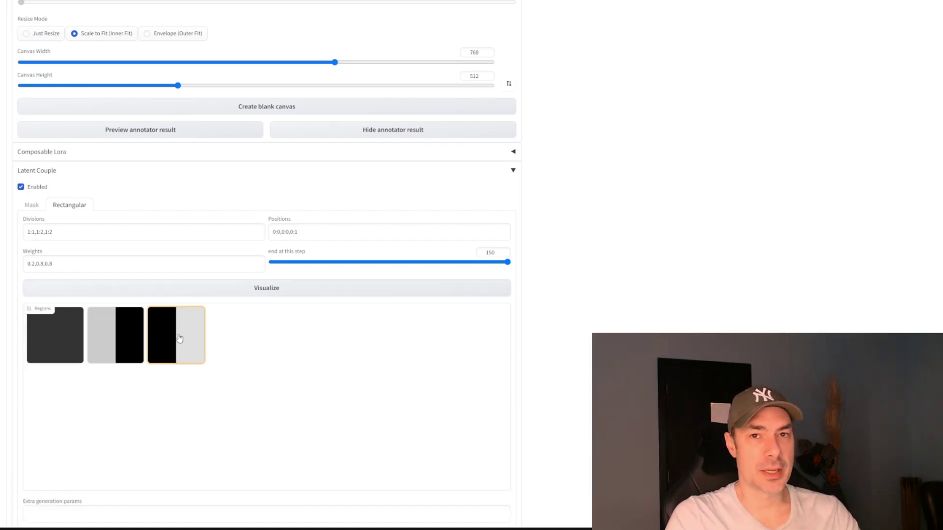
Turn on Latent Couple again and display the region preview of its rectangular layout.
{"action": "scroll", "coordinate": [65, 324], "scroll_direction": "up", "scroll_amount": 5}
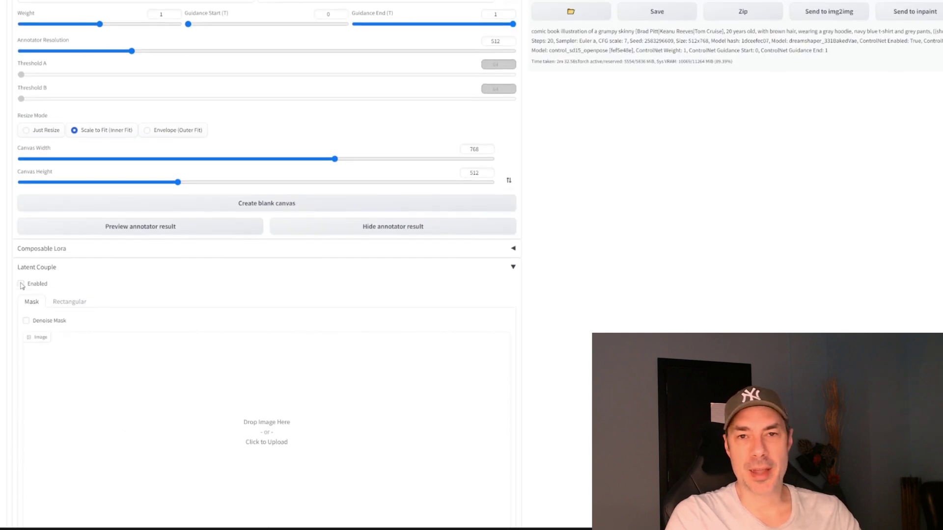
{"action": "left_click", "coordinate": [21, 284]}
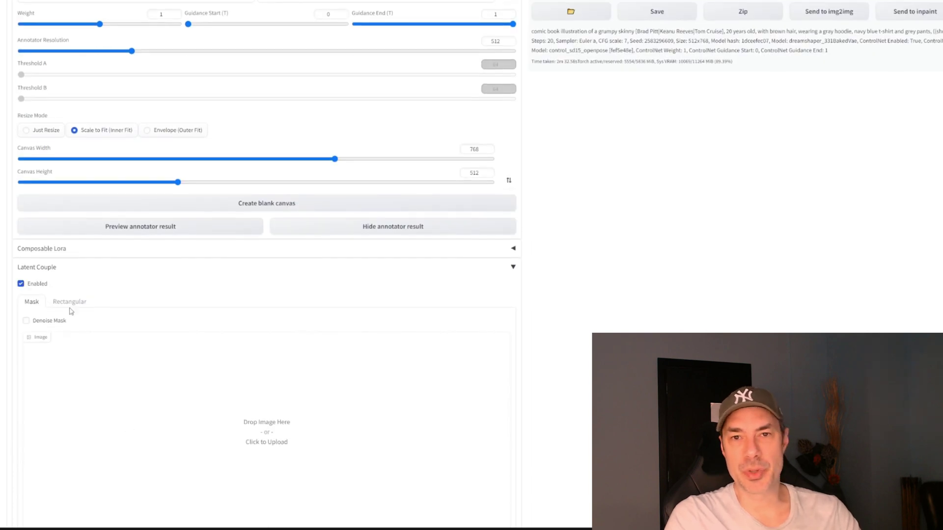
{"action": "left_click", "coordinate": [76, 303]}
{"action": "scroll", "coordinate": [89, 310], "scroll_direction": "down", "scroll_amount": 2}
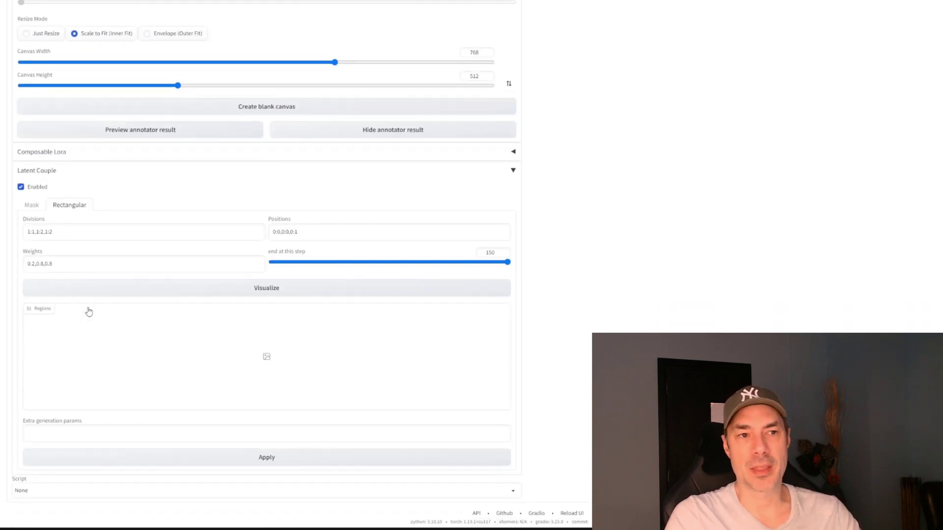
{"action": "left_click", "coordinate": [173, 293]}
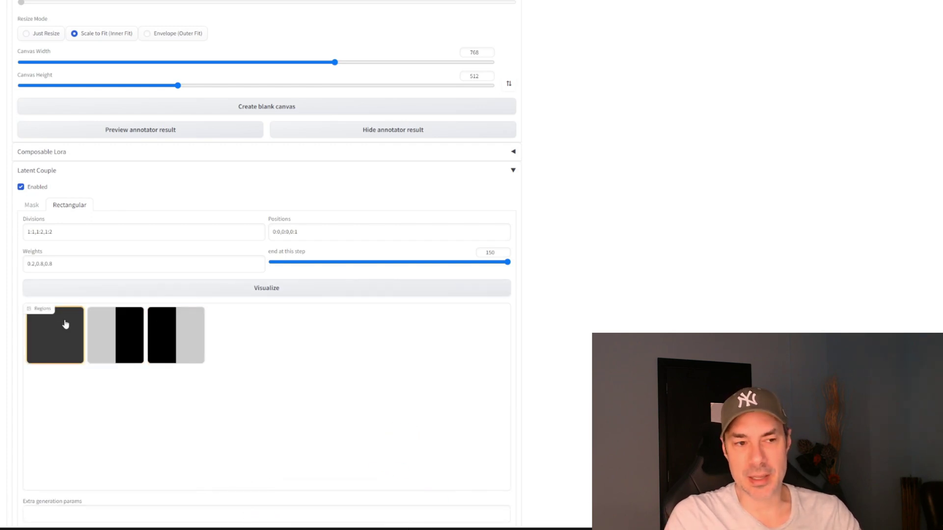
Enable Latent Couple, choose rectangular division, and visualize the background region and the two half-width regions.
{"action": "scroll", "coordinate": [63, 325], "scroll_direction": "up", "scroll_amount": 2}
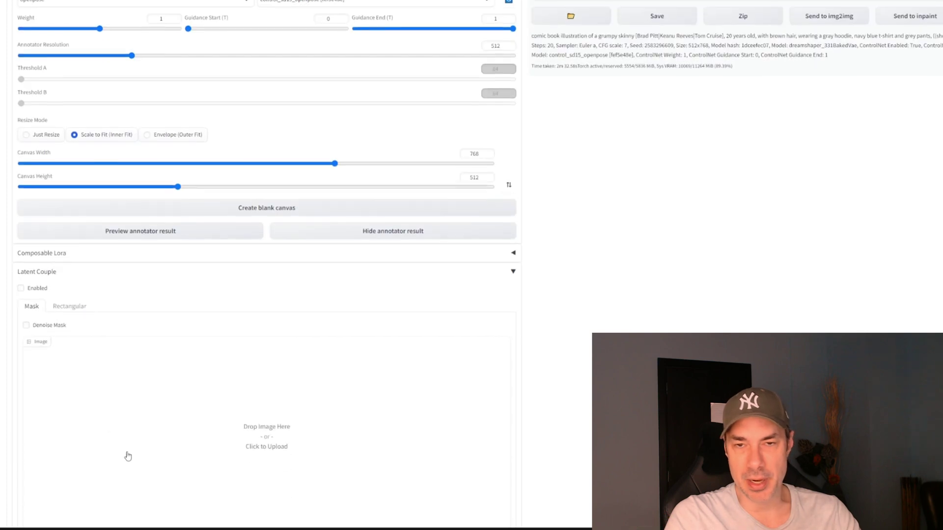
{"action": "scroll", "coordinate": [128, 456], "scroll_direction": "down", "scroll_amount": 1}
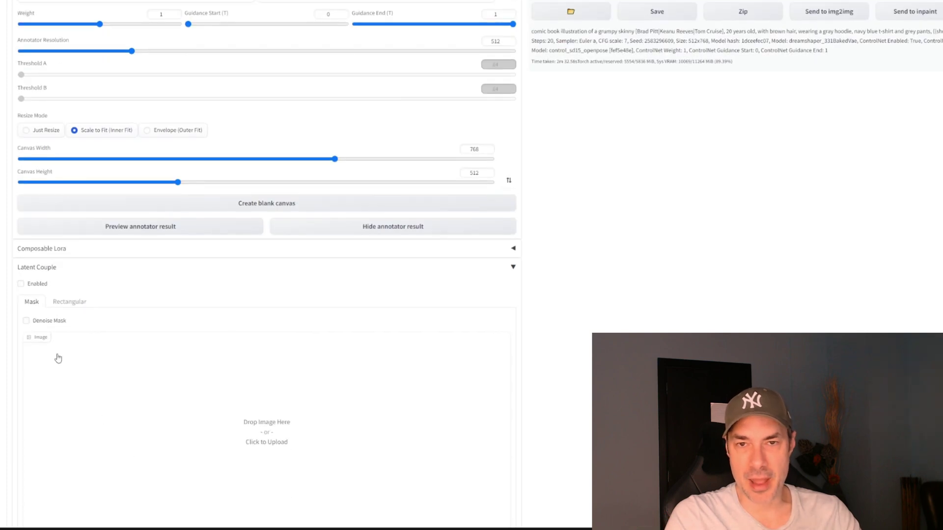
{"action": "left_click", "coordinate": [21, 284]}
{"action": "left_click", "coordinate": [77, 303]}
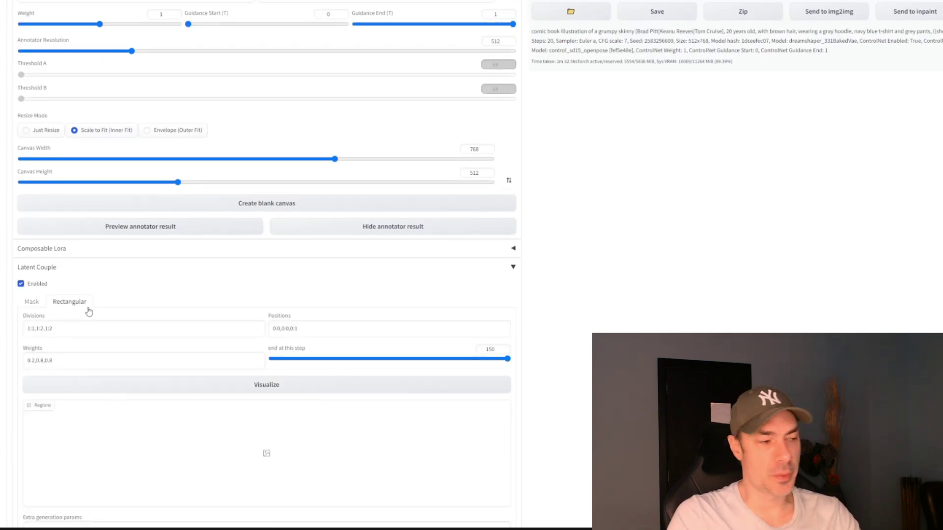
{"action": "scroll", "coordinate": [89, 310], "scroll_direction": "down", "scroll_amount": 2}
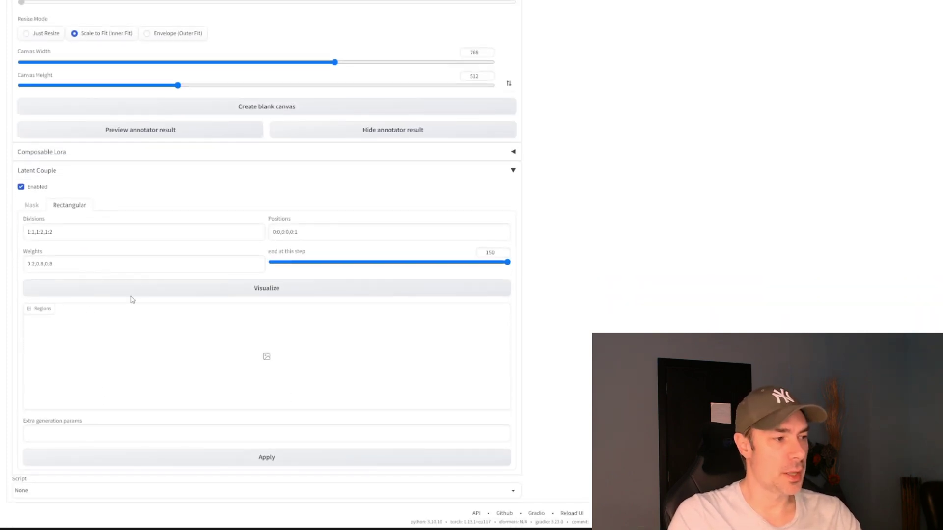
{"action": "left_click", "coordinate": [176, 289]}
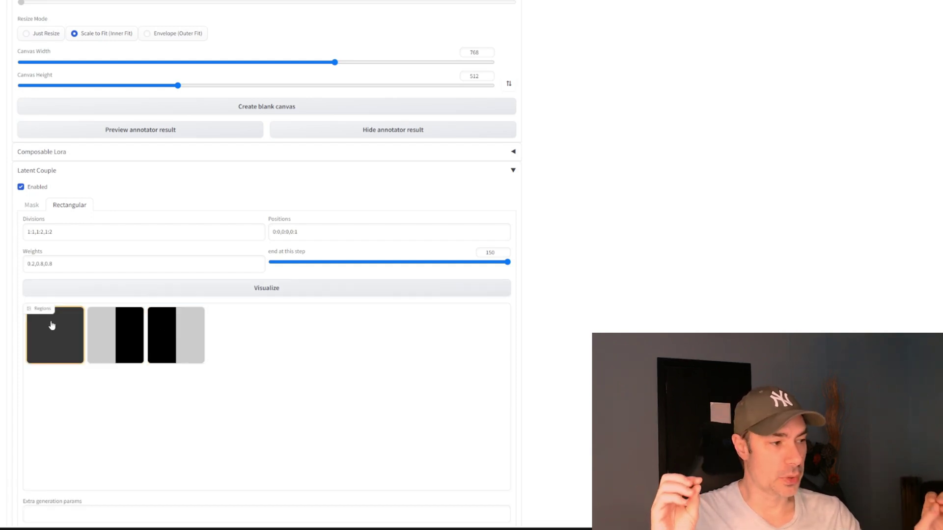
Enlarge the generated illustration of the hooded man and the woman struggling in the street.
{"action": "scroll", "coordinate": [51, 325], "scroll_direction": "up", "scroll_amount": 10}
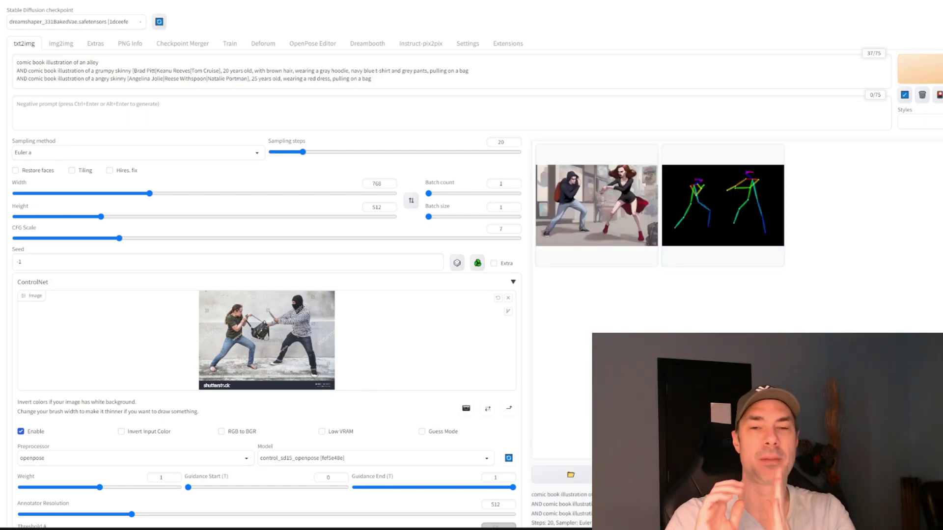
{"action": "left_click", "coordinate": [561, 179]}
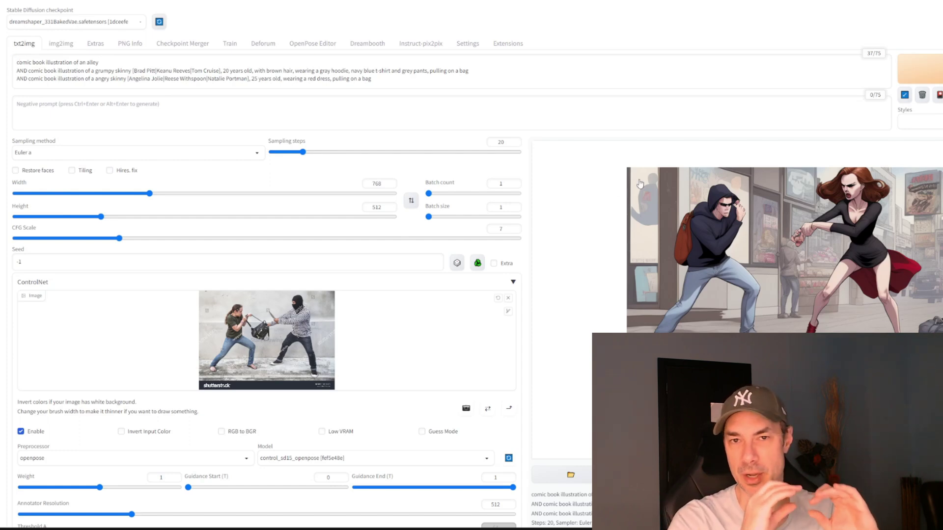
Switch to the comic layout program and shrink the blonde woman's panel on the first page slightly by moving its upper-left corner inward.
{"action": "scroll", "coordinate": [379, 486], "scroll_direction": "down", "scroll_amount": 2}
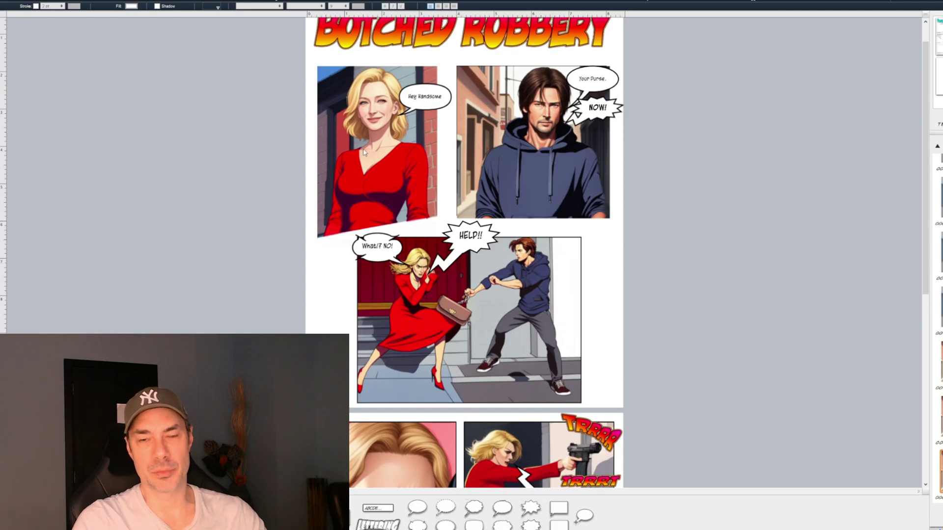
{"action": "scroll", "coordinate": [364, 152], "scroll_direction": "up", "scroll_amount": 1}
{"action": "left_click", "coordinate": [377, 167]}
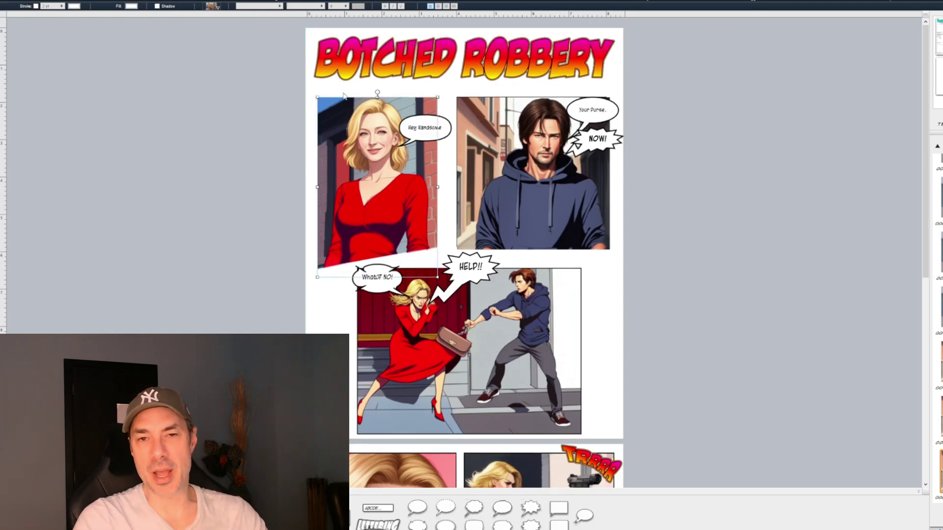
{"action": "mouse_move", "coordinate": [315, 96]}
{"action": "left_mouse_down"}
{"action": "mouse_move", "coordinate": [307, 73]}
{"action": "mouse_move", "coordinate": [324, 106]}
{"action": "left_mouse_up"}
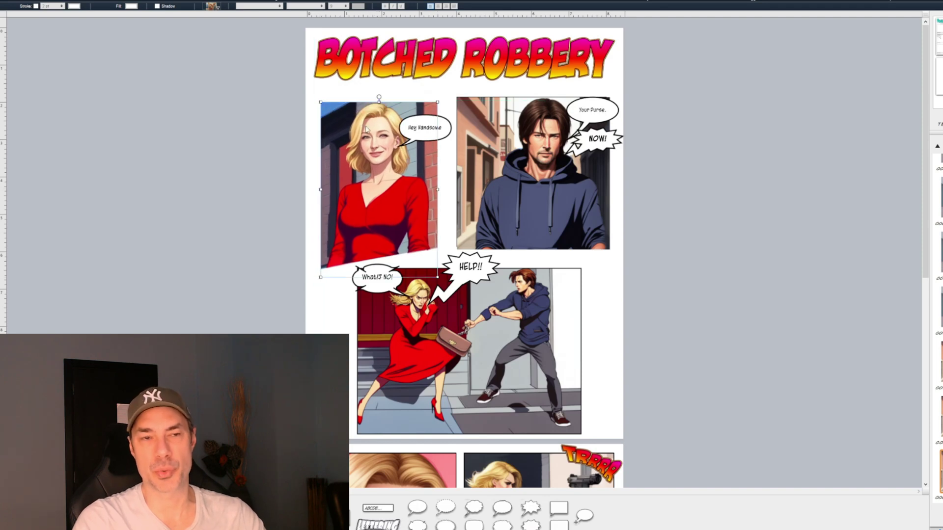
Open the text of the woman's "Hey Handsome" balloon for editing, leave it, and select the hooded man's panel.
{"action": "left_click", "coordinate": [421, 134]}
{"action": "double_click", "coordinate": [425, 129]}
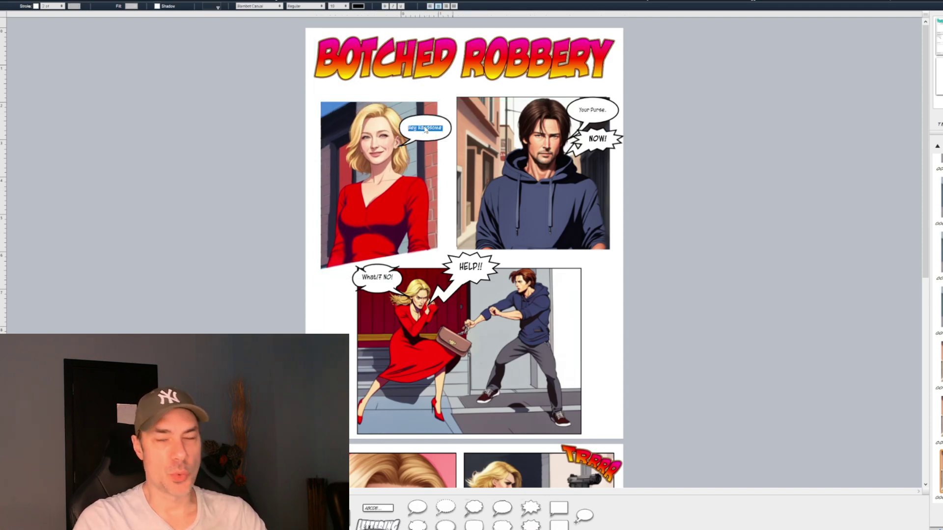
{"action": "left_click", "coordinate": [427, 155]}
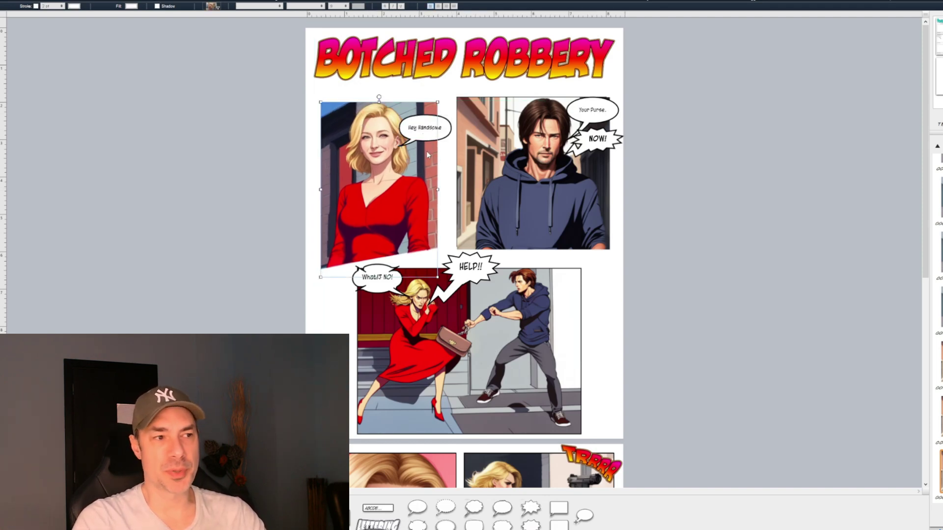
{"action": "left_click", "coordinate": [517, 194]}
Move the tail tip of the "You forgot to check for Uzis" balloon up toward the woman's mouth and reselect her panel.
{"action": "scroll", "coordinate": [489, 271], "scroll_direction": "down", "scroll_amount": 4}
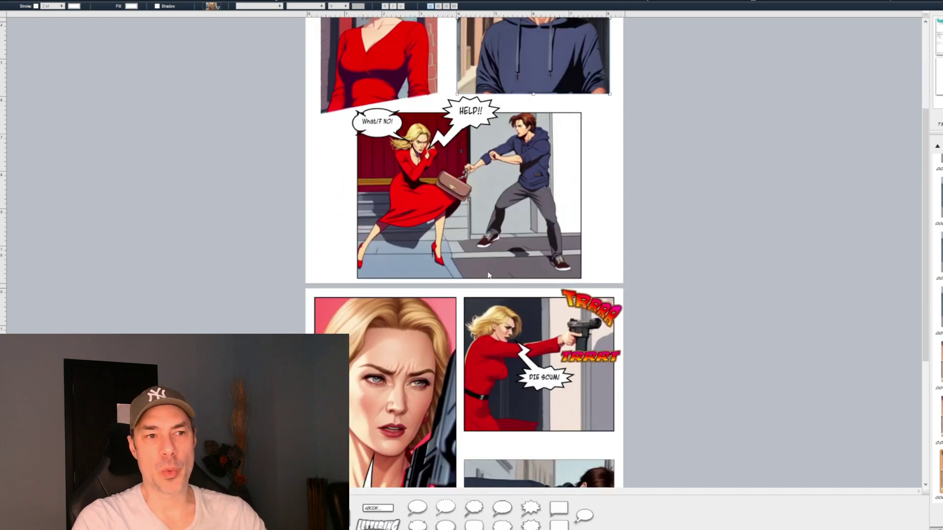
{"action": "scroll", "coordinate": [489, 275], "scroll_direction": "down", "scroll_amount": 3}
{"action": "left_click", "coordinate": [433, 269]}
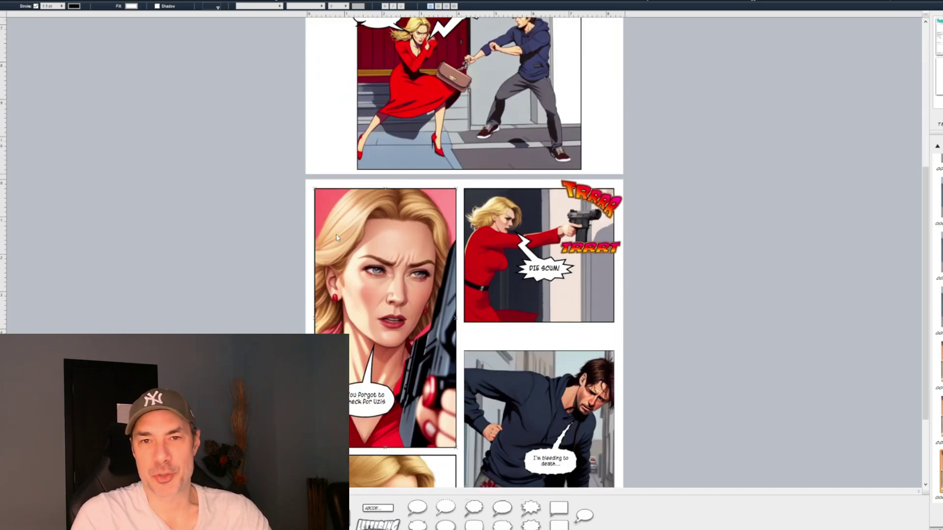
{"action": "left_click", "coordinate": [361, 406]}
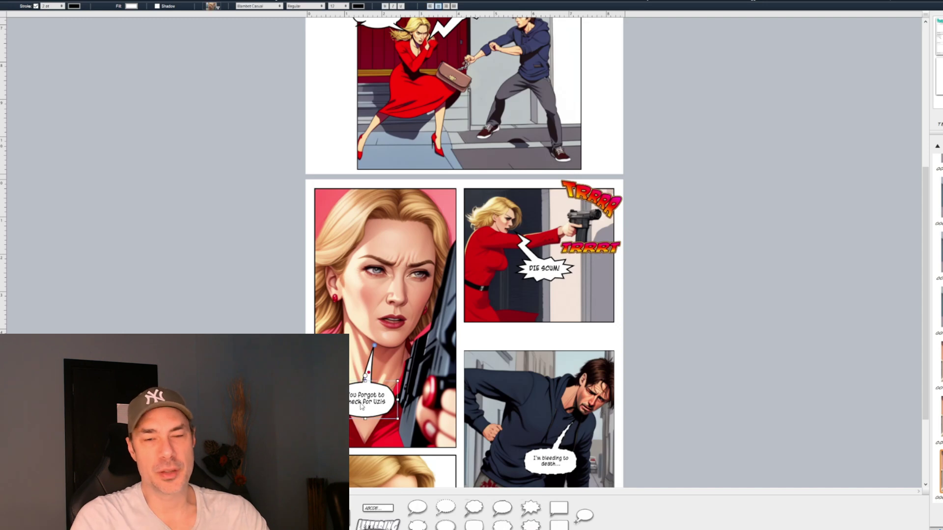
{"action": "left_click_drag", "start_coordinate": [378, 341], "coordinate": [381, 336]}
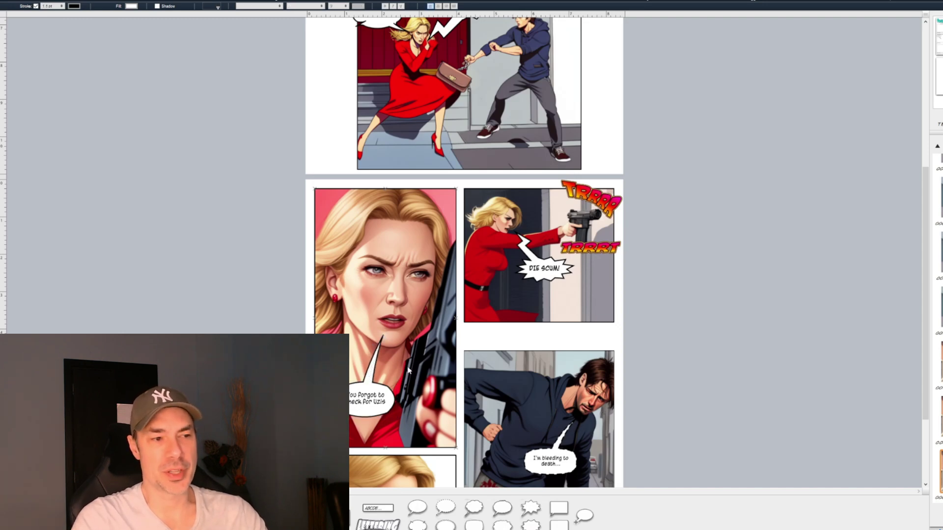
{"action": "left_click", "coordinate": [453, 406]}
{"action": "scroll", "coordinate": [452, 406], "scroll_direction": "down", "scroll_amount": 3}
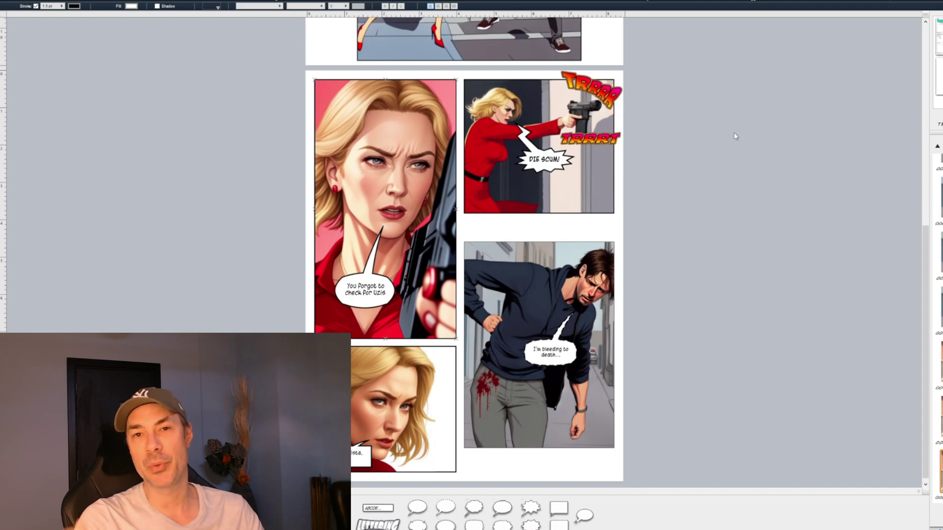
On the first page, shrink the hooded man's picture slightly by moving its upper-left corner inward.
{"action": "scroll", "coordinate": [735, 136], "scroll_direction": "up", "scroll_amount": 1}
{"action": "scroll", "coordinate": [659, 236], "scroll_direction": "up", "scroll_amount": 7}
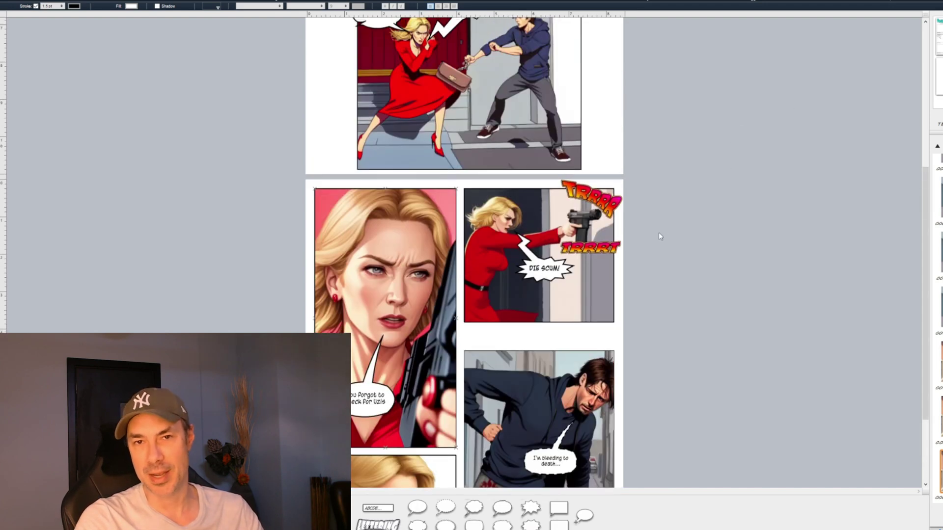
{"action": "scroll", "coordinate": [653, 236], "scroll_direction": "up", "scroll_amount": 3}
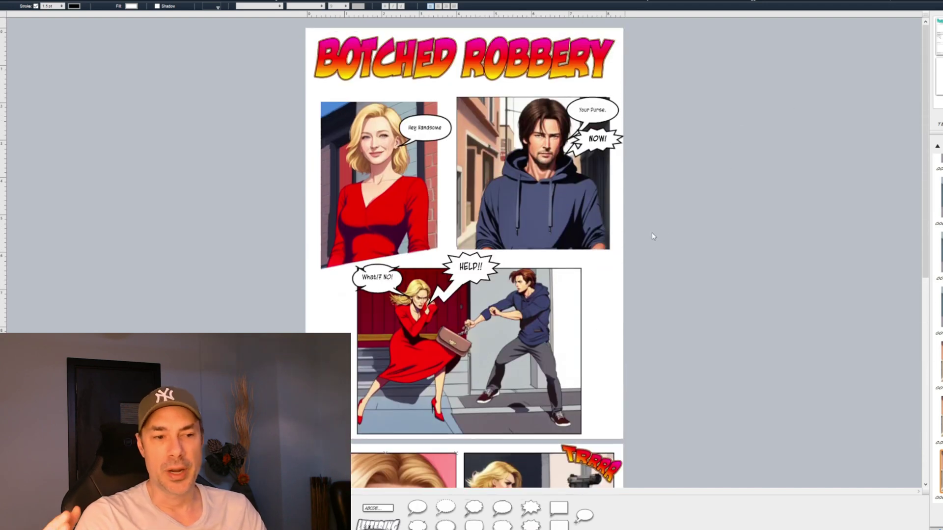
{"action": "left_click", "coordinate": [559, 174]}
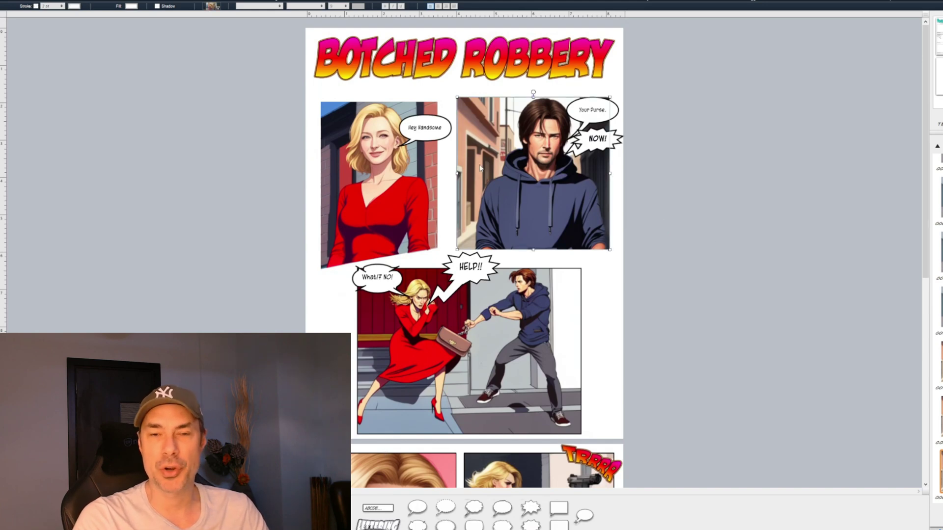
{"action": "left_click", "coordinate": [459, 101]}
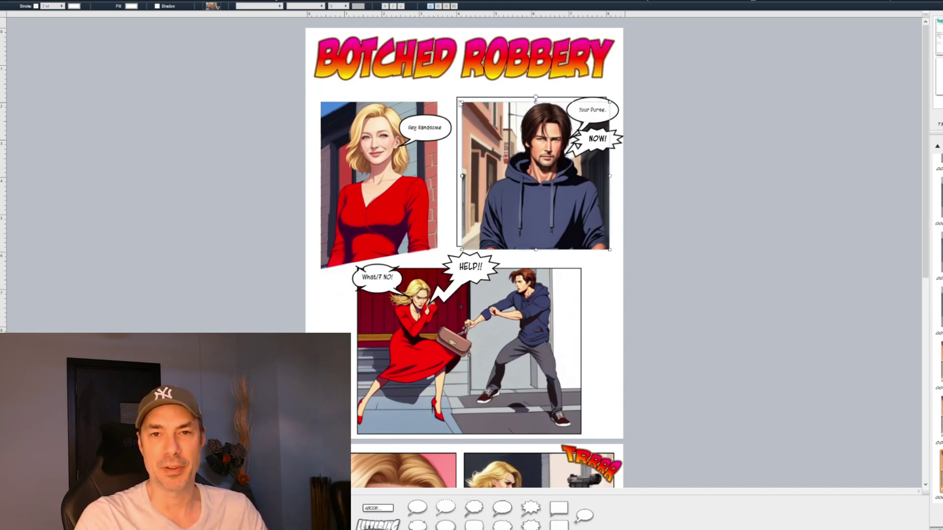
Align the hooded man's panel frame with his picture at the upper-left corner and shrink the panel slightly from its lower-right corner.
{"action": "left_click_drag", "start_coordinate": [457, 96], "coordinate": [462, 101]}
{"action": "left_click", "coordinate": [599, 267]}
{"action": "left_click", "coordinate": [598, 233]}
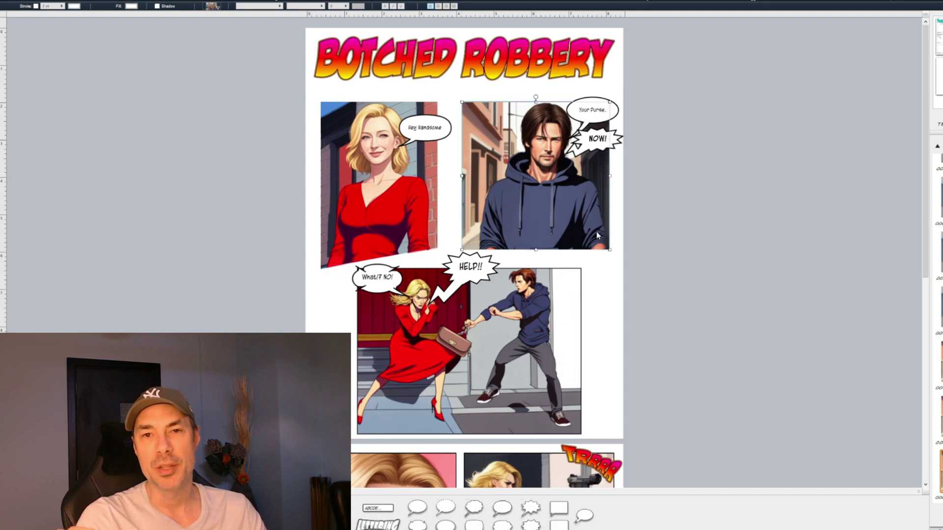
{"action": "left_click_drag", "start_coordinate": [611, 251], "coordinate": [608, 247]}
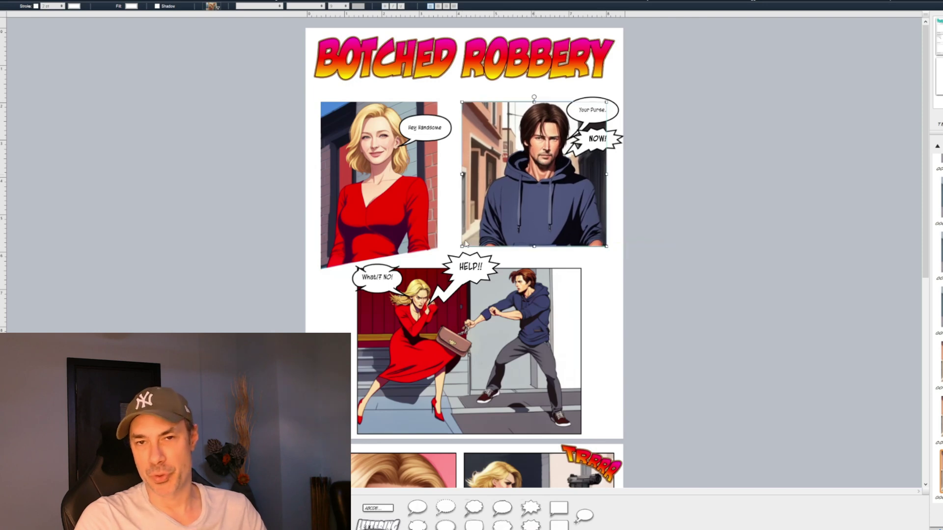
{"action": "left_click_drag", "start_coordinate": [463, 248], "coordinate": [469, 243]}
{"action": "left_click", "coordinate": [559, 267]}
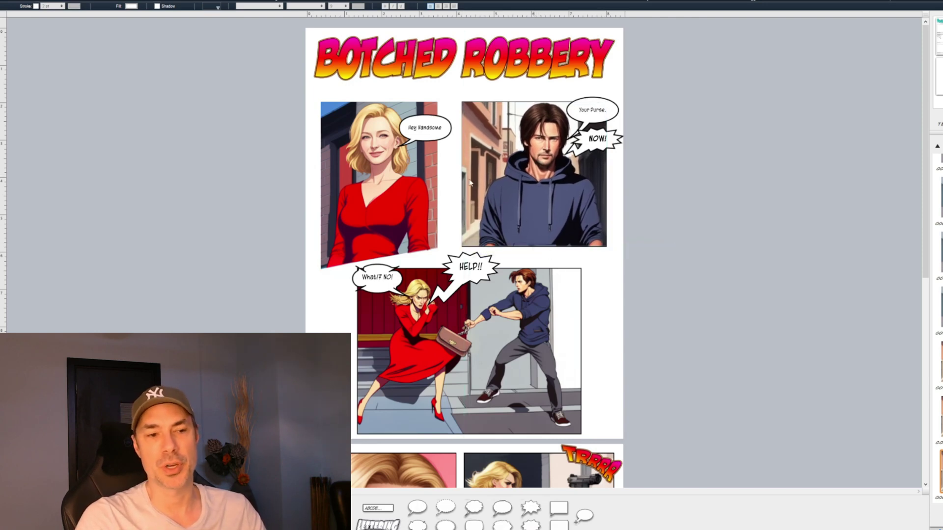
{"action": "left_click_drag", "start_coordinate": [462, 173], "coordinate": [462, 174]}
{"action": "left_click", "coordinate": [596, 265]}
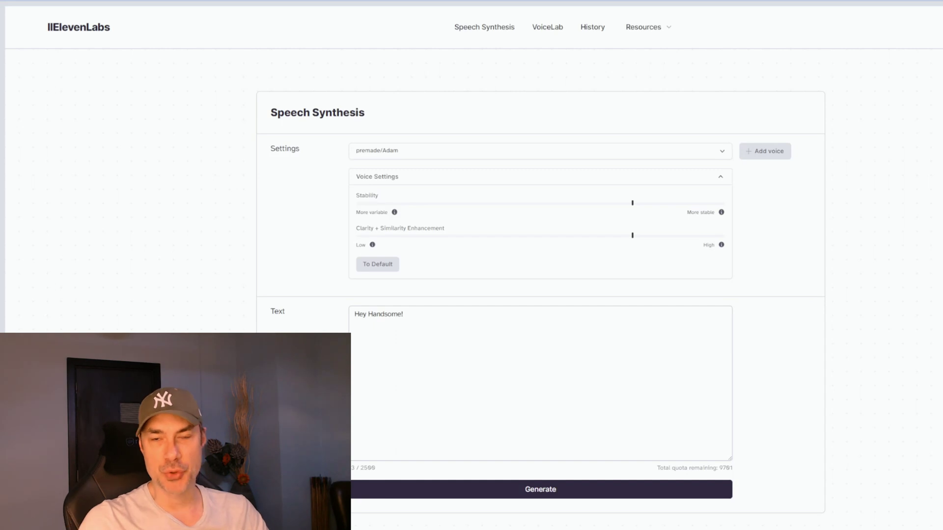
Switch to ElevenLabs, add a comma to make the speech text "Hey, Handsome!", and look through the premade voices, keeping Adam.
{"action": "scroll", "coordinate": [273, 239], "scroll_direction": "down", "scroll_amount": 2}
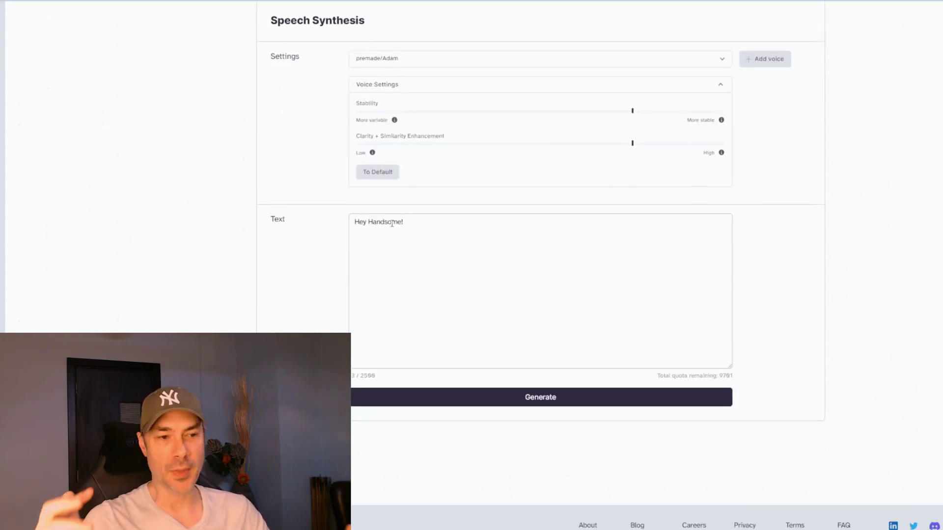
{"action": "left_click", "coordinate": [417, 222]}
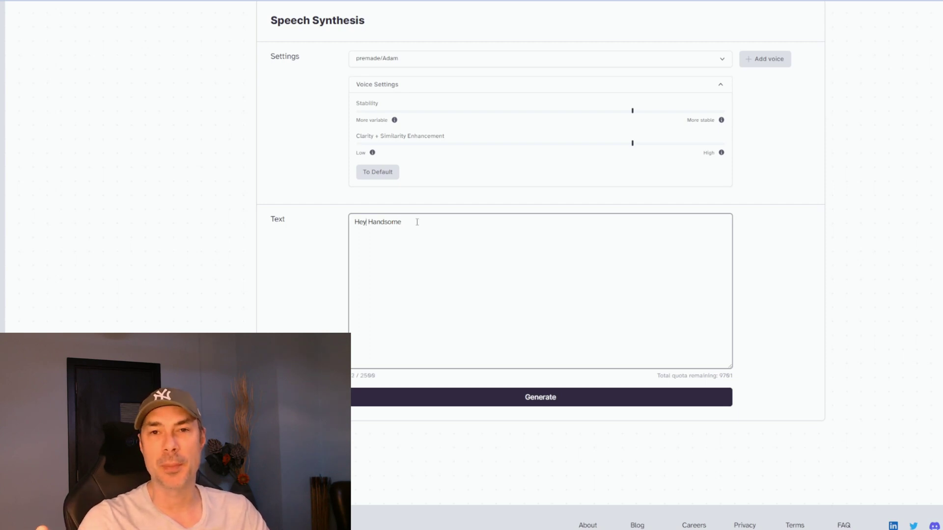
{"action": "type", "text": ","}
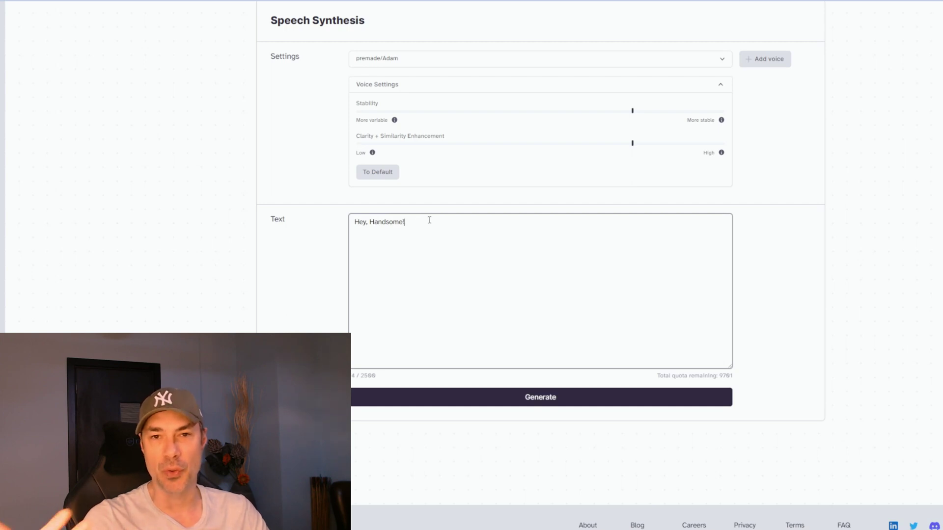
{"action": "scroll", "coordinate": [429, 220], "scroll_direction": "up", "scroll_amount": 2}
{"action": "left_click", "coordinate": [595, 152]}
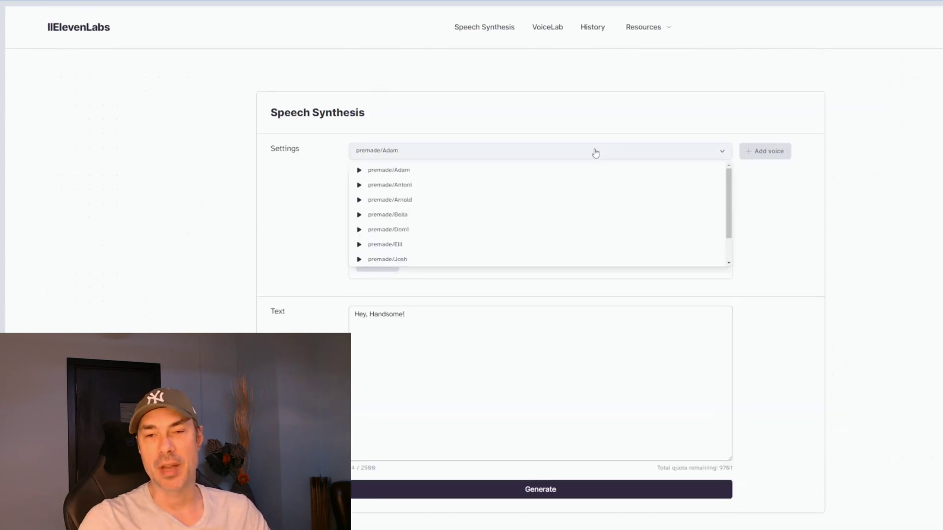
{"action": "left_click", "coordinate": [594, 151]}
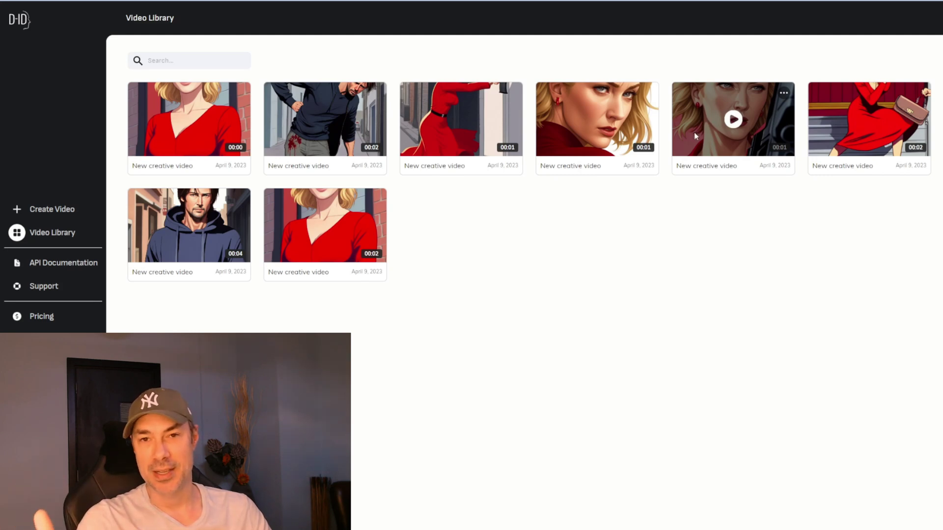
Switch to the D-ID video library and preview the animated close-up of the woman with the gun and the hooded man's video.
{"action": "left_click", "coordinate": [734, 120]}
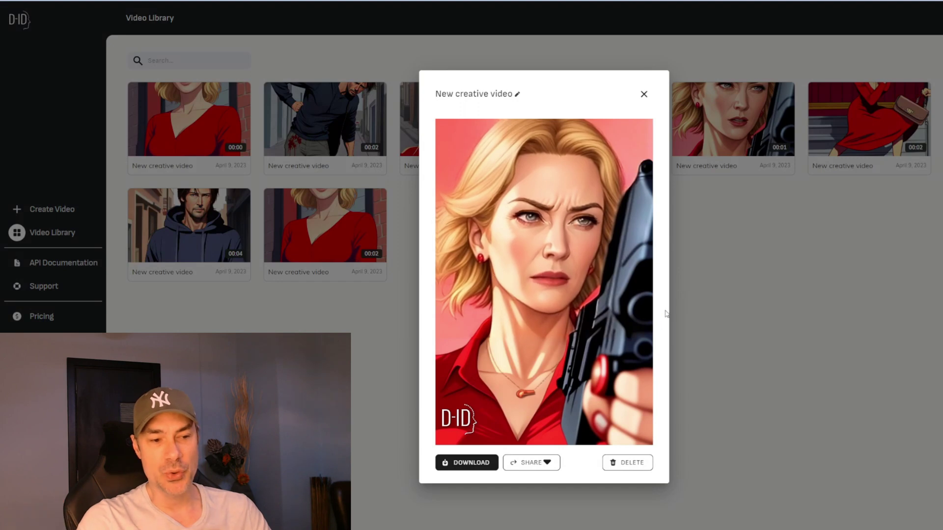
{"action": "left_click", "coordinate": [446, 425]}
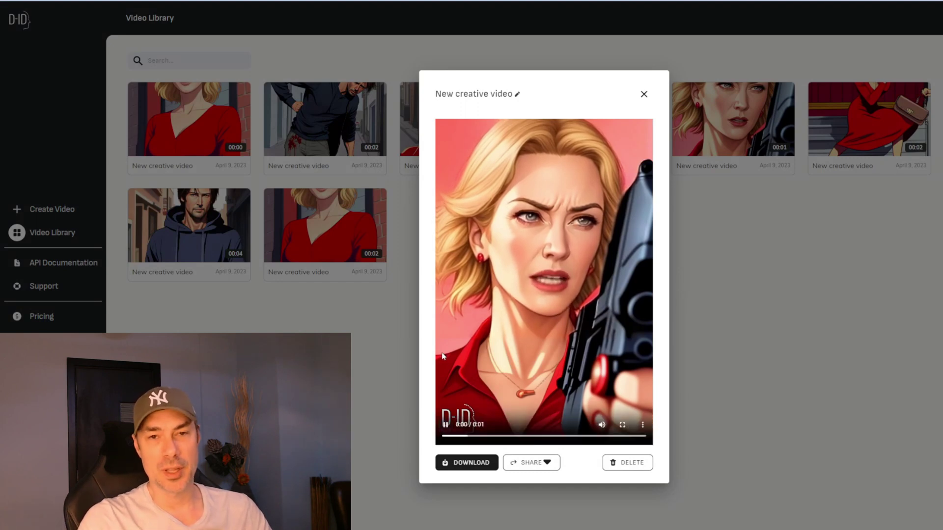
{"action": "left_click", "coordinate": [644, 95]}
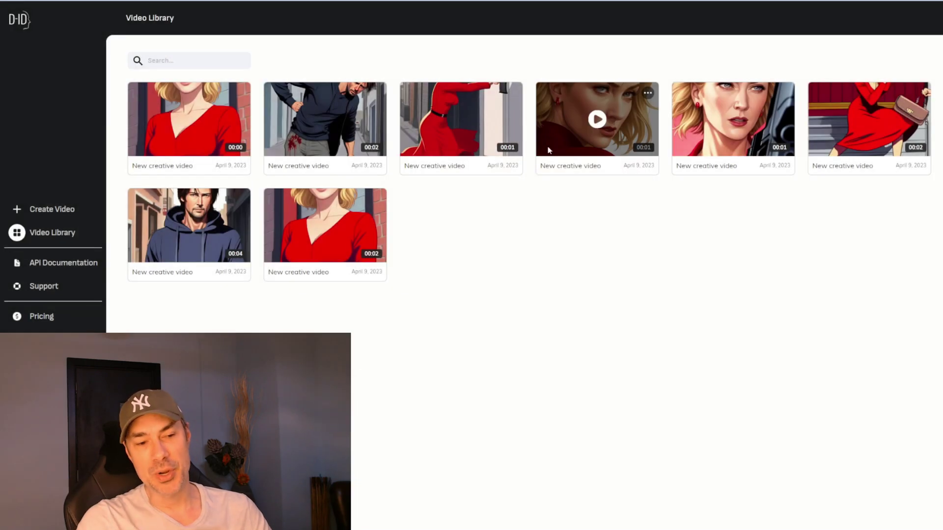
{"action": "left_click", "coordinate": [189, 227]}
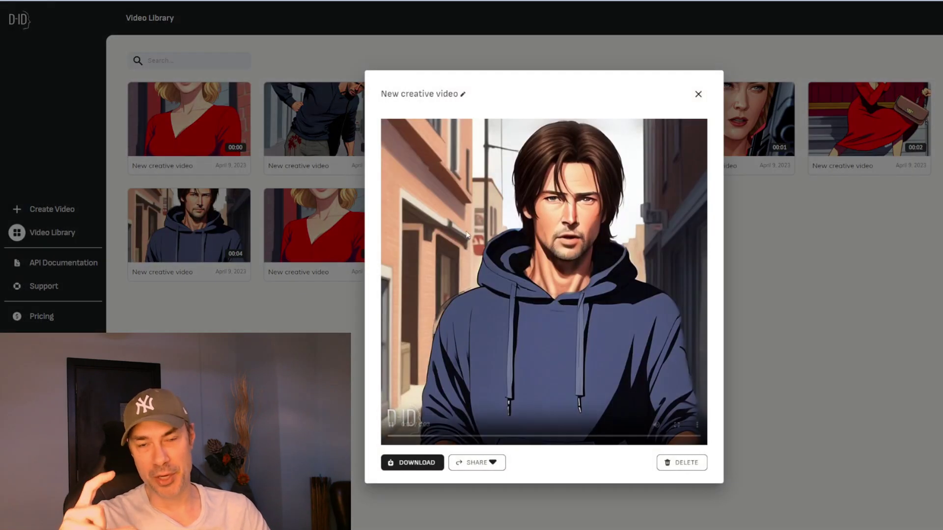
{"action": "left_click", "coordinate": [699, 95]}
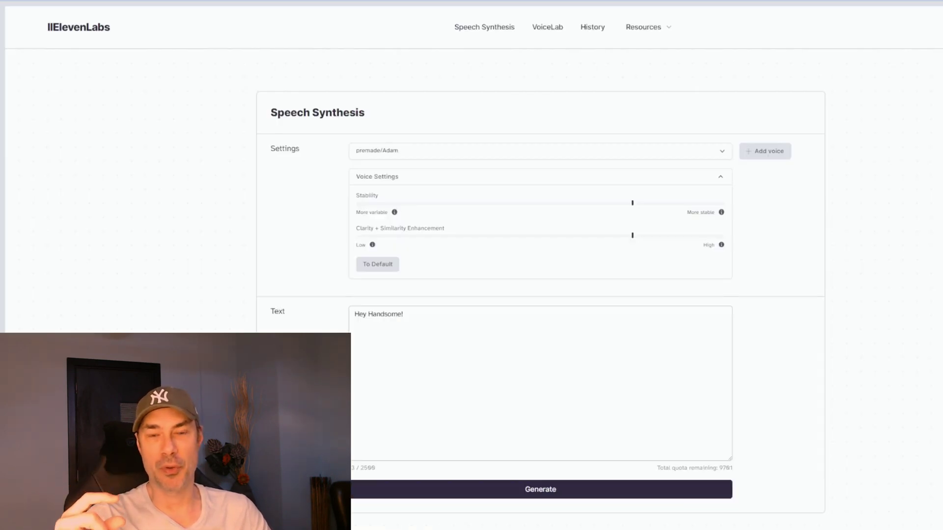
Return to ElevenLabs, change the speech text from "Hey Handsome!" to "Hey, Handsome!", and check the available premade voices without changing the selection.
{"action": "scroll", "coordinate": [274, 238], "scroll_direction": "down", "scroll_amount": 2}
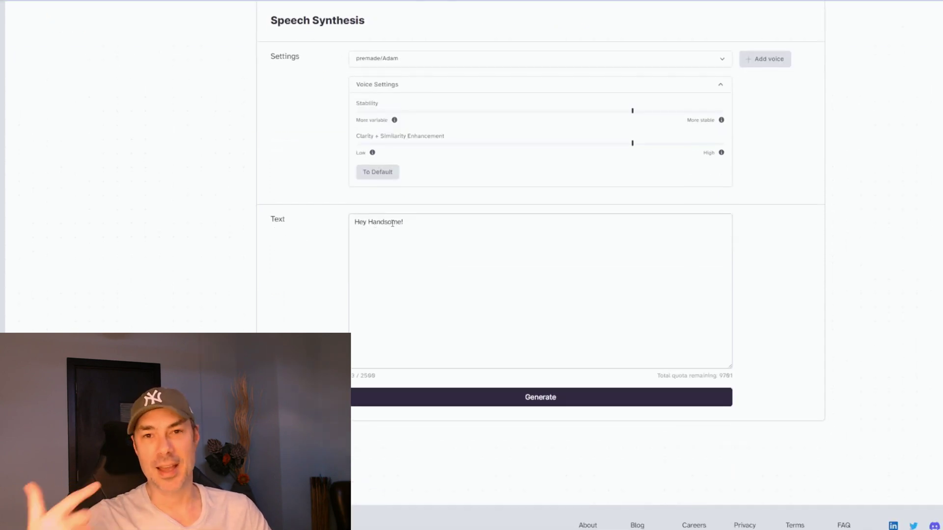
{"action": "left_click", "coordinate": [417, 222]}
{"action": "key", "text": "BackSpace"}
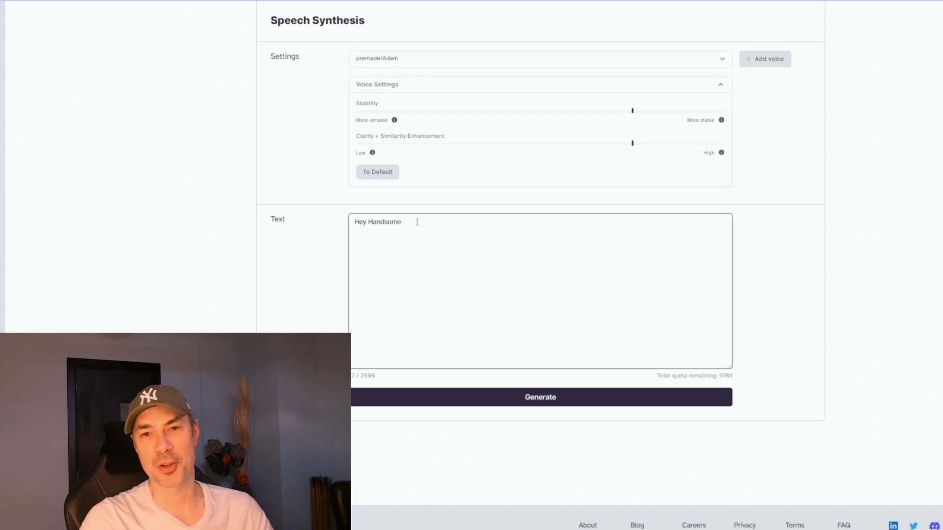
{"action": "type", "text": ","}
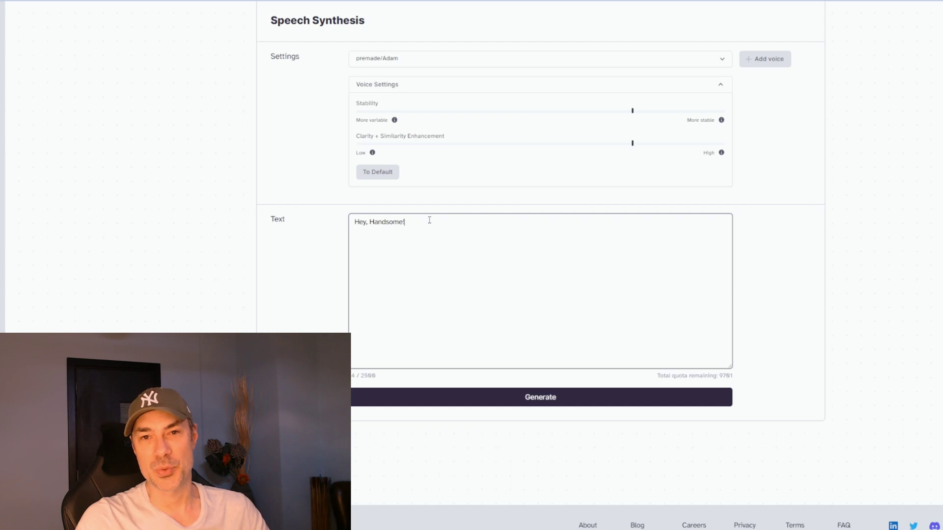
{"action": "scroll", "coordinate": [431, 220], "scroll_direction": "up", "scroll_amount": 2}
{"action": "left_click", "coordinate": [595, 152]}
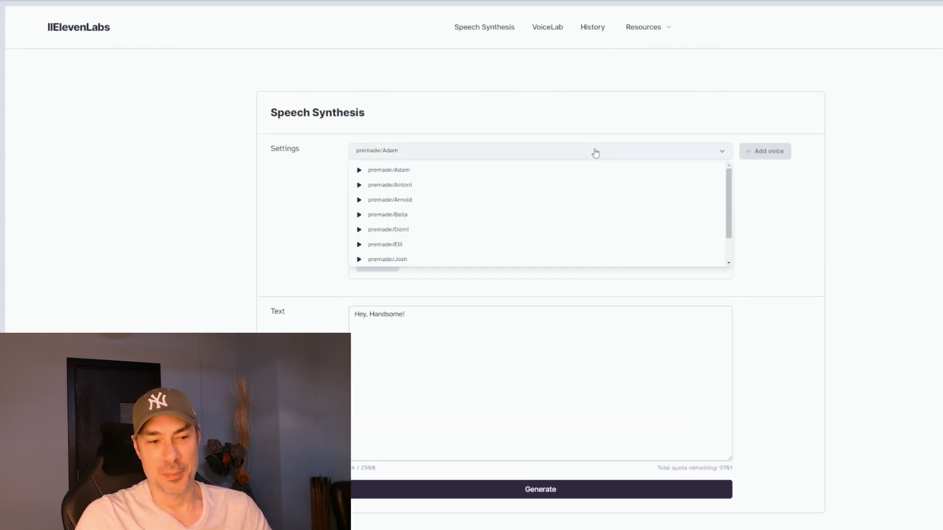
{"action": "left_click", "coordinate": [596, 152]}
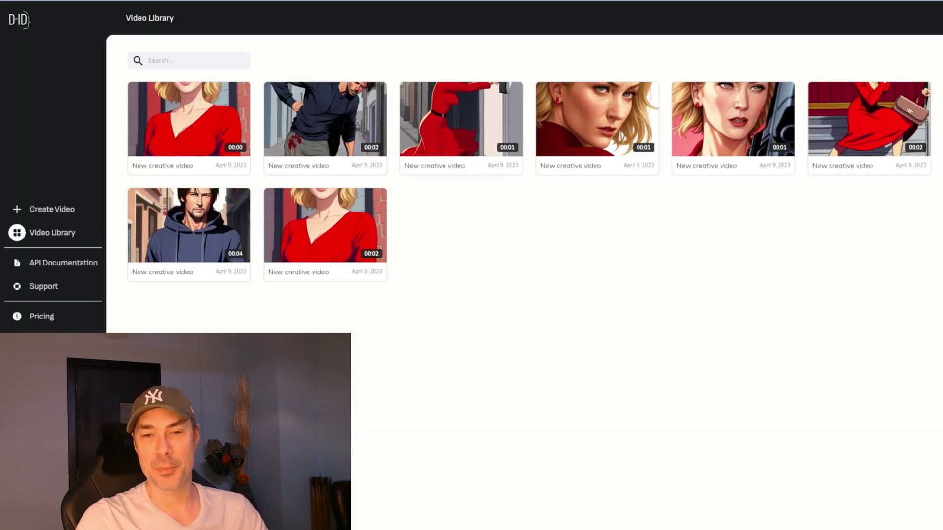
Switch back to the D-ID video library and open the video of the woman's face beside the gun.
{"action": "mouse_move", "coordinate": [439, 130]}
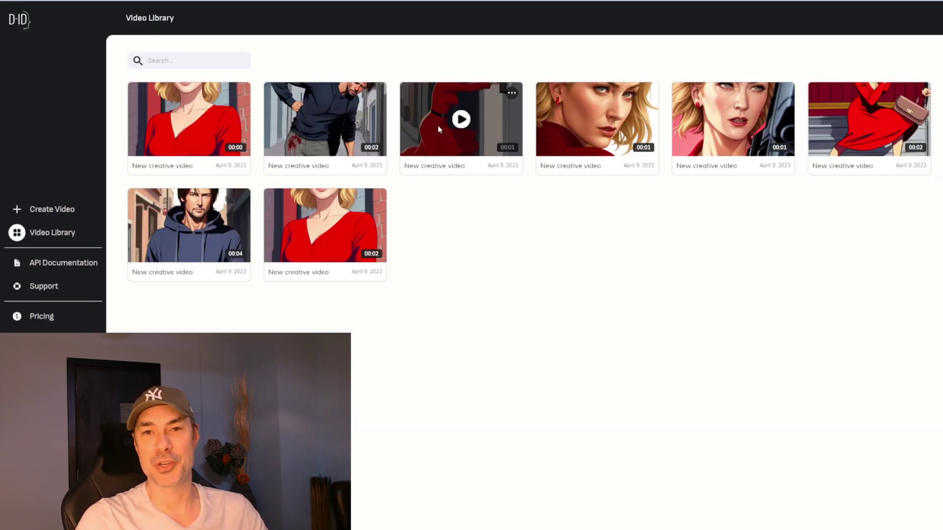
{"action": "mouse_move", "coordinate": [585, 128]}
{"action": "mouse_move", "coordinate": [731, 120]}
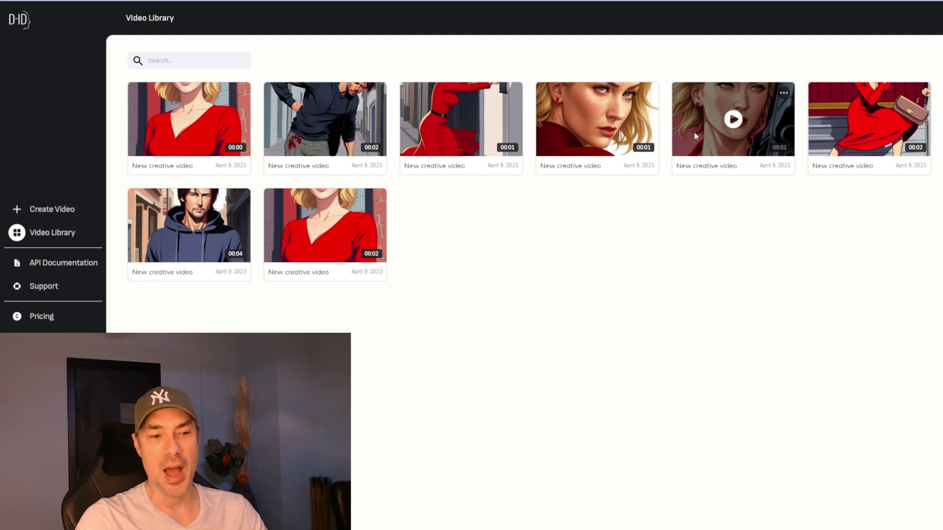
{"action": "left_click", "coordinate": [735, 120]}
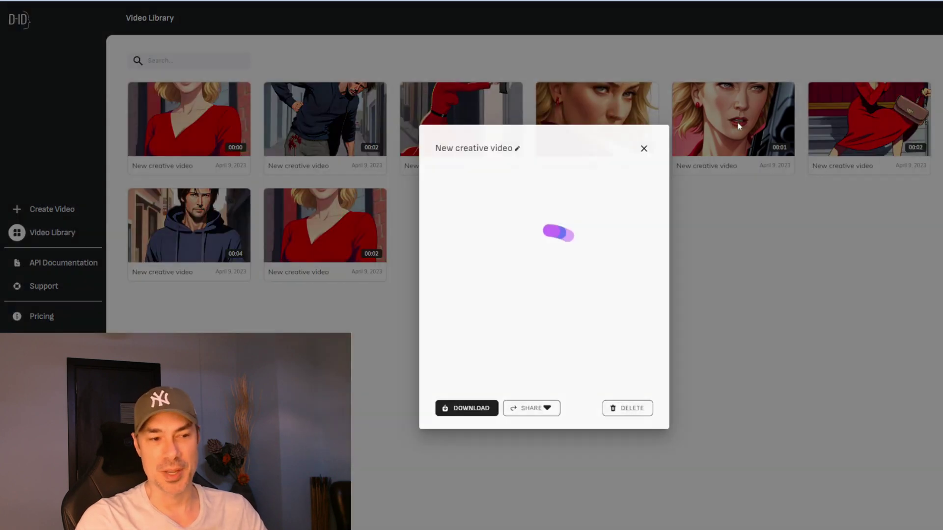